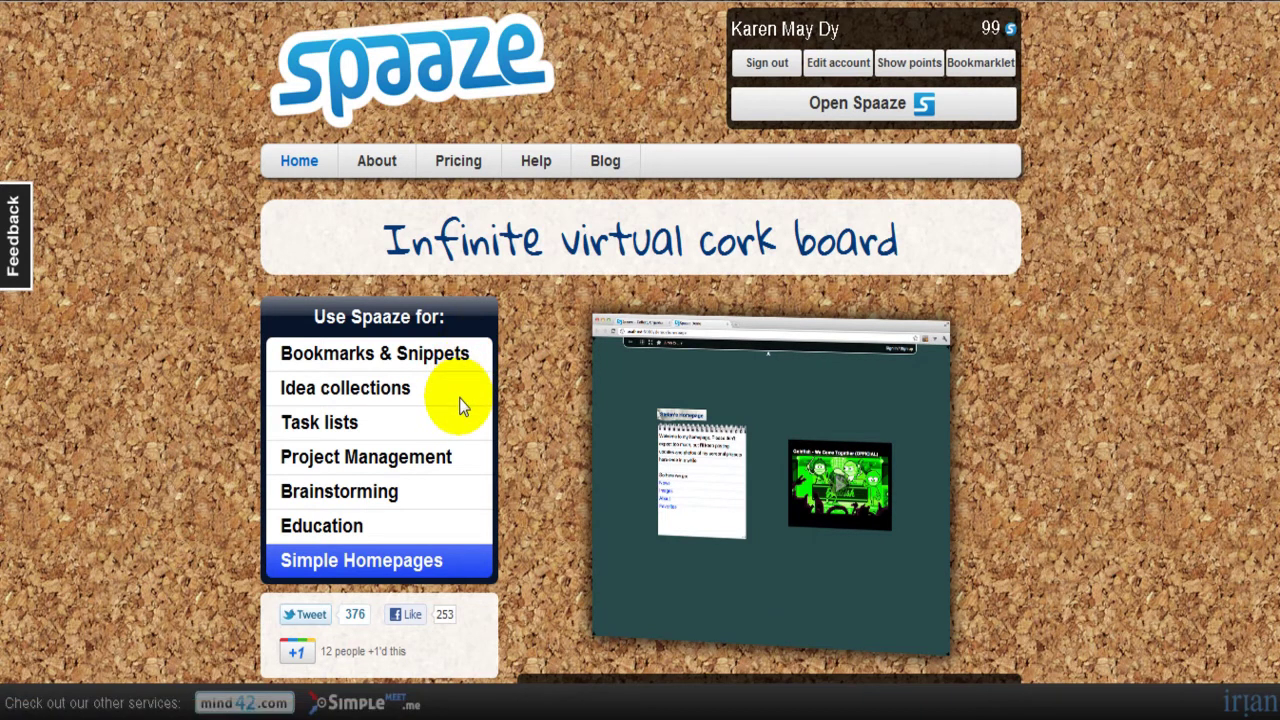
Step: Preview the Idea collections and Task lists example boards on the Spaaze home page
click(460, 405)
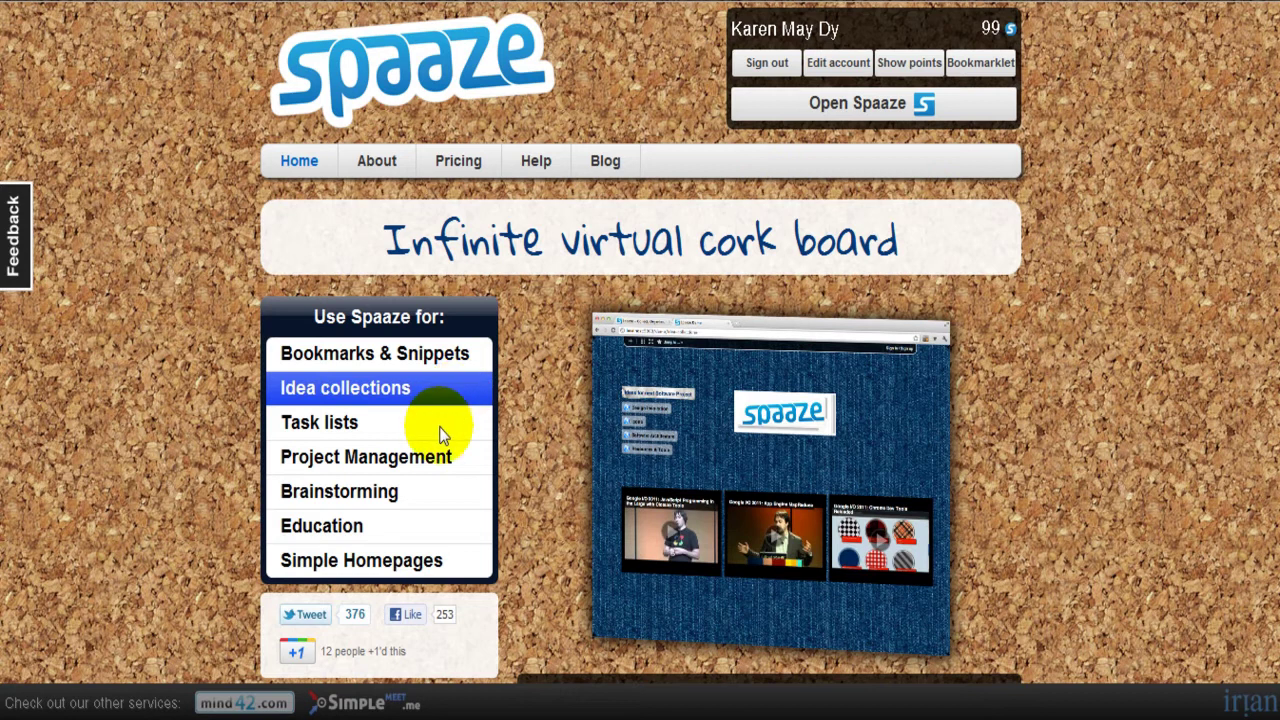
click(442, 432)
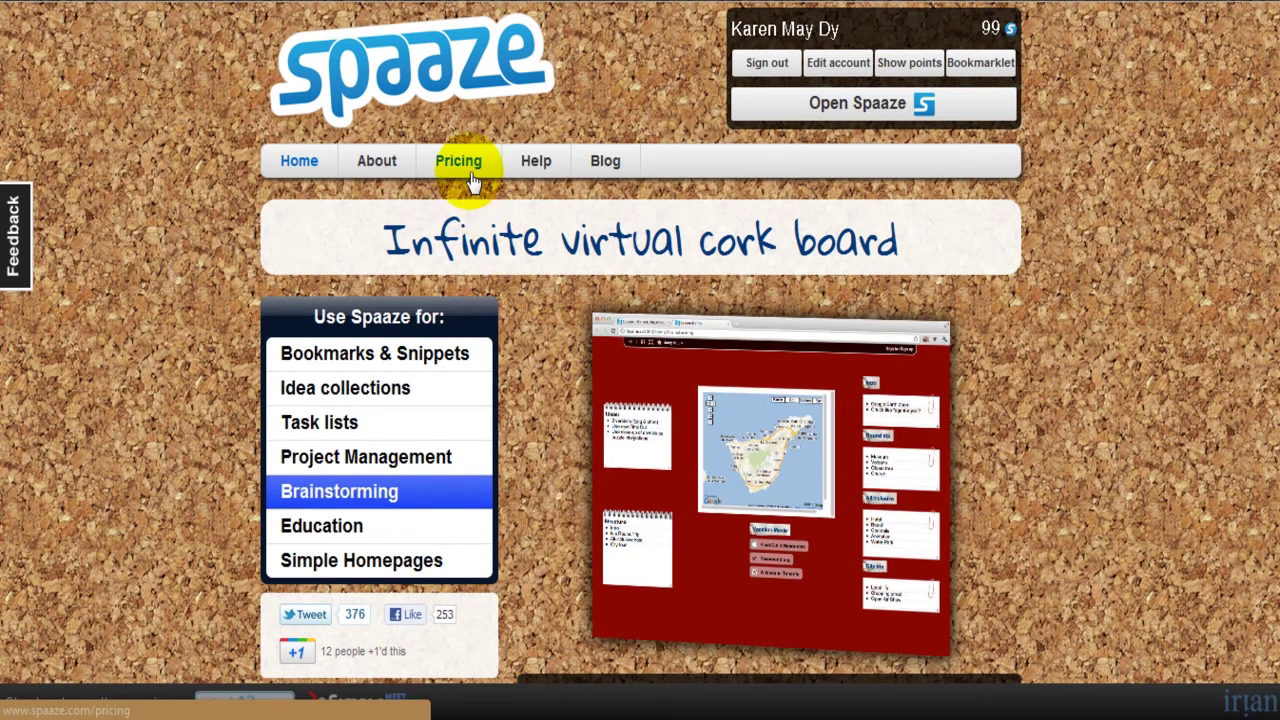
Step: Go to the Pricing page, look through the Compare table, and return to the top
click(472, 178)
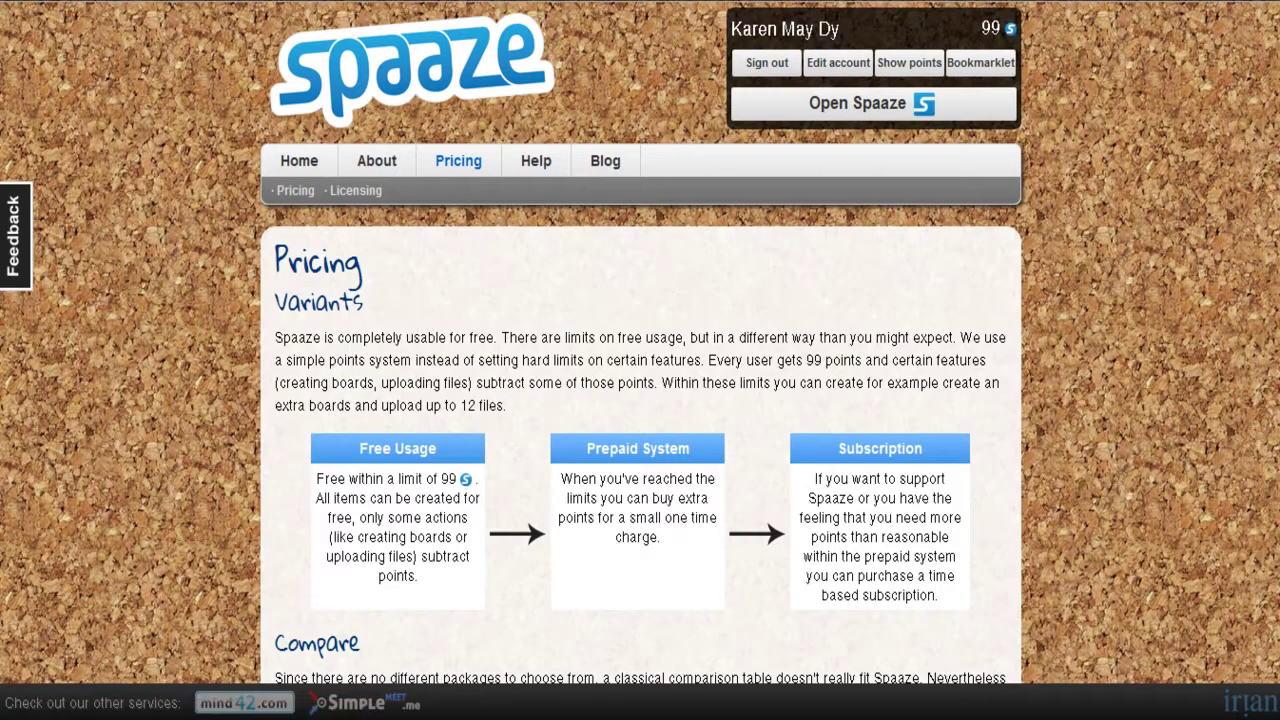
scroll(1245, 230, down, 3)
scroll(640, 342, down, 2)
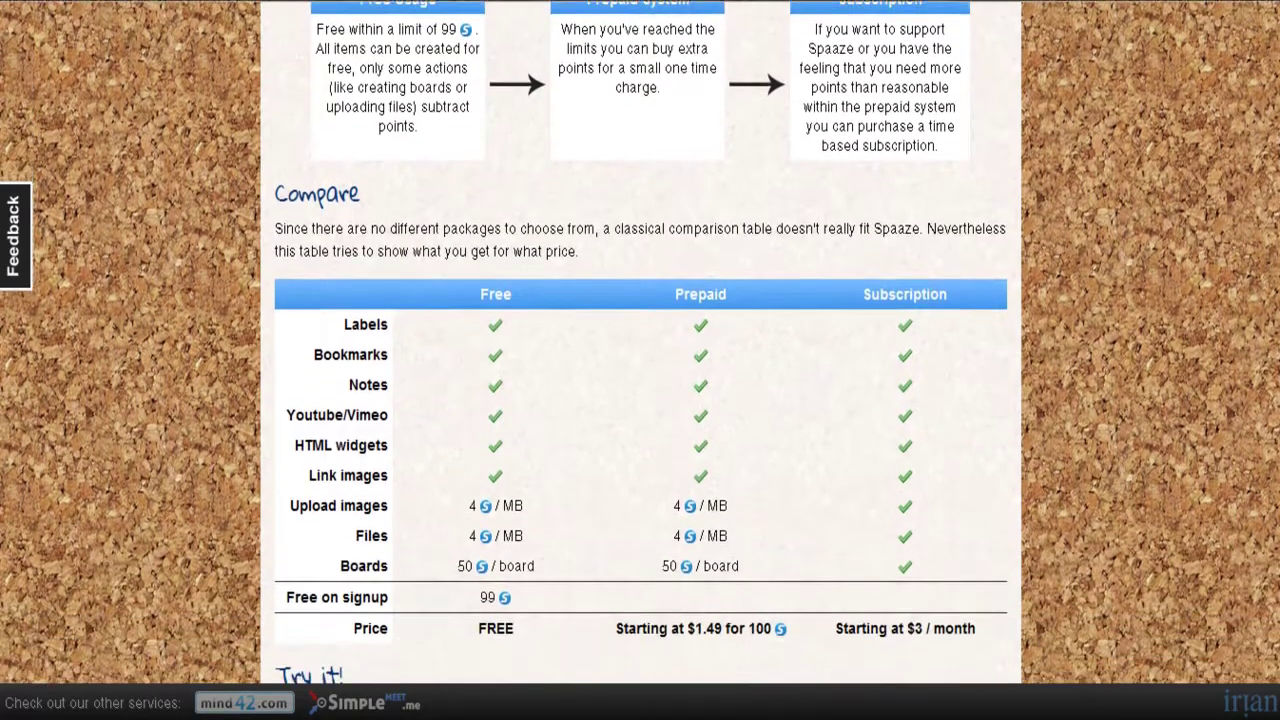
scroll(640, 342, down, 1)
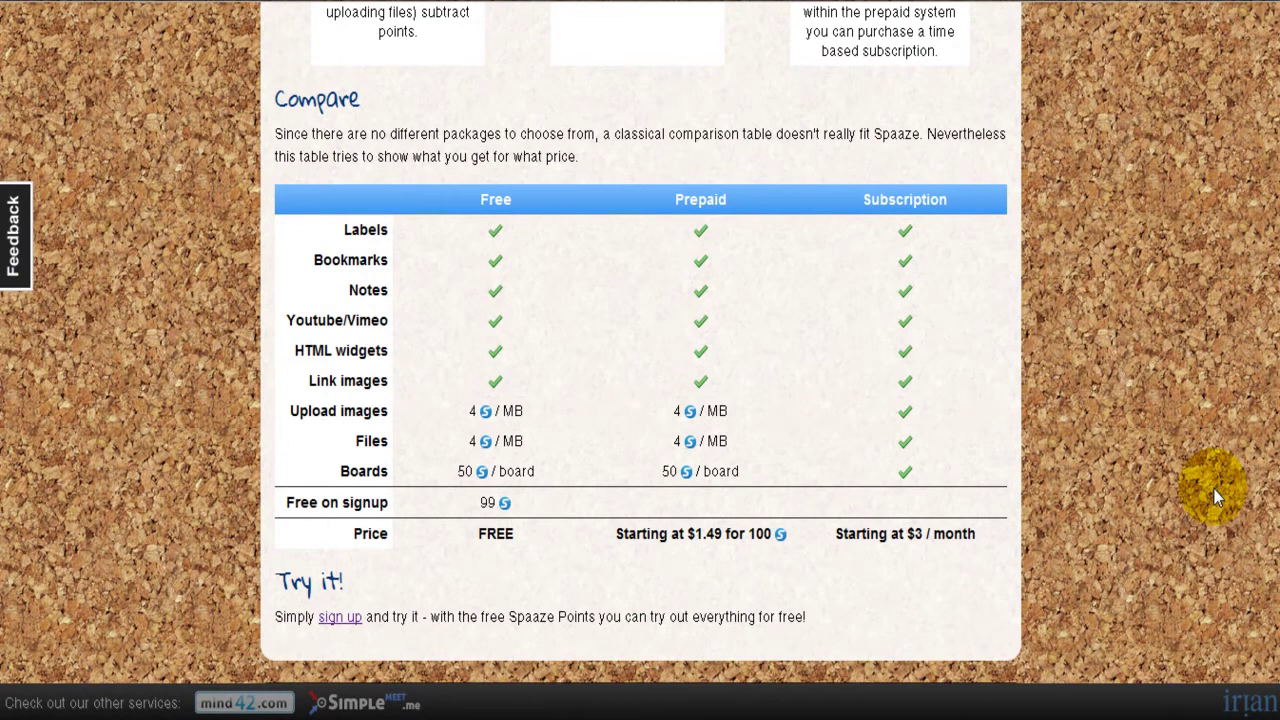
scroll(640, 360, up, 5)
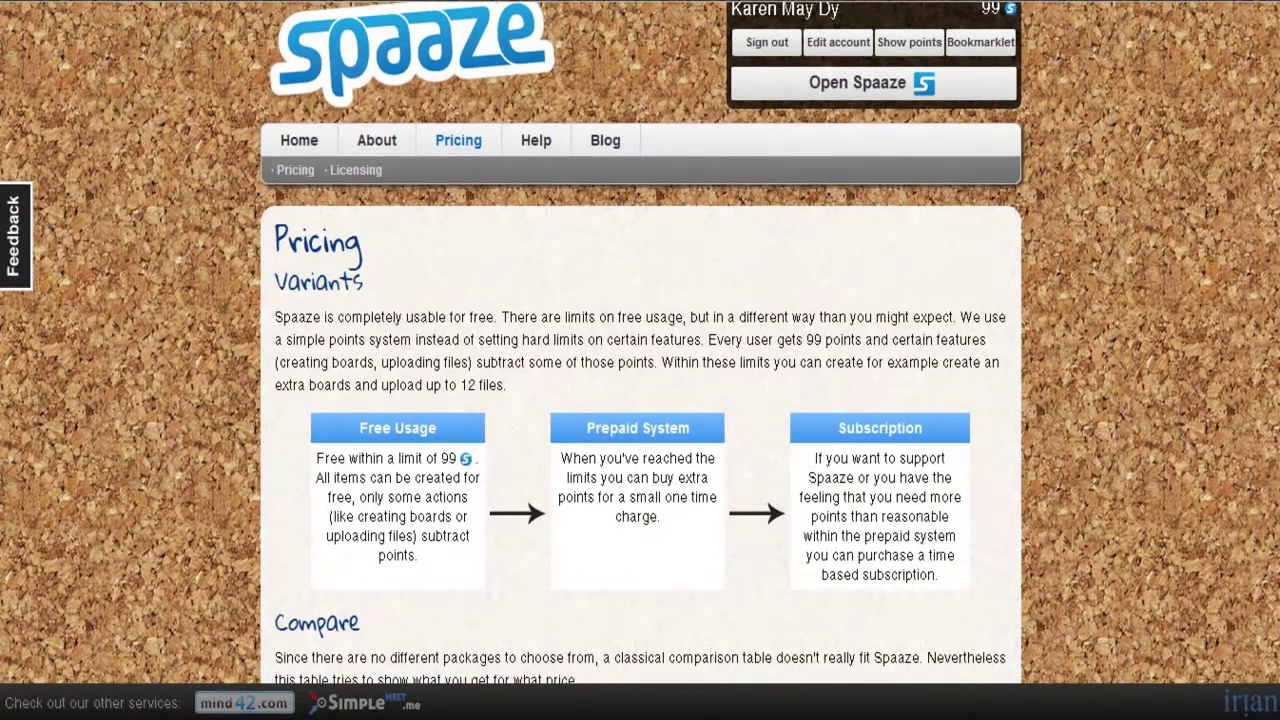
scroll(640, 360, down, 3)
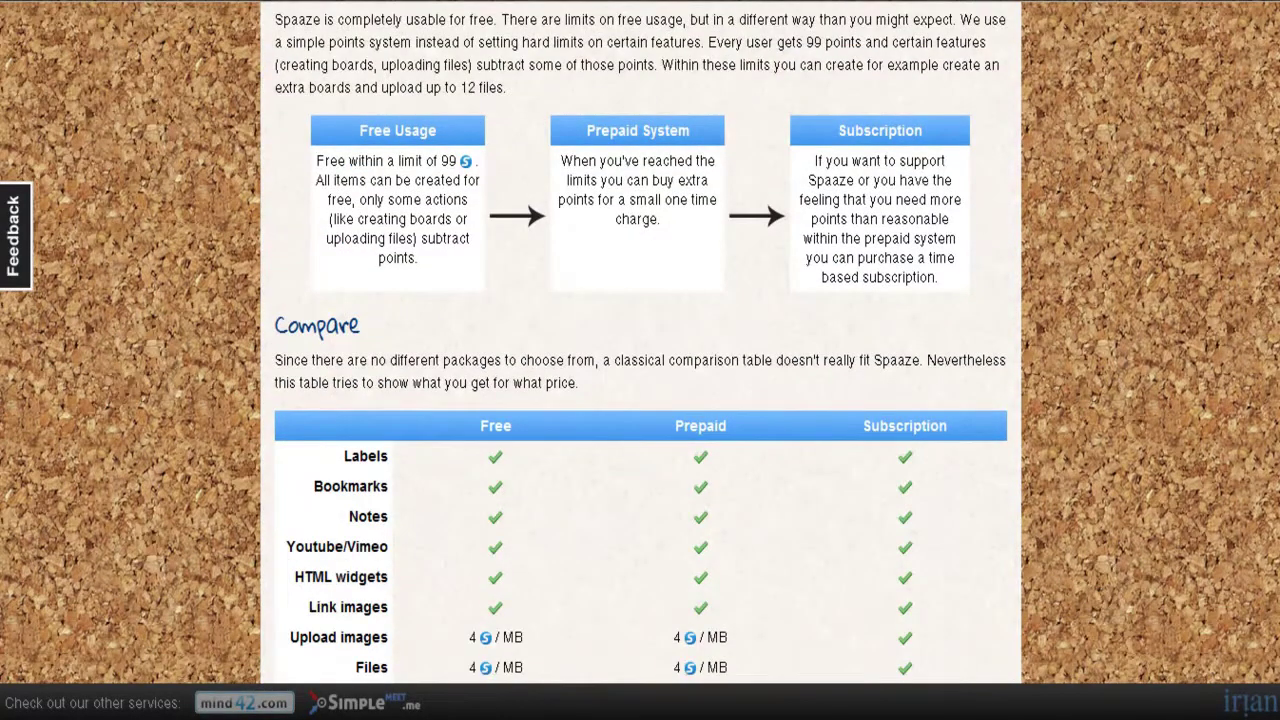
scroll(640, 360, up, 3)
scroll(640, 360, up, 1)
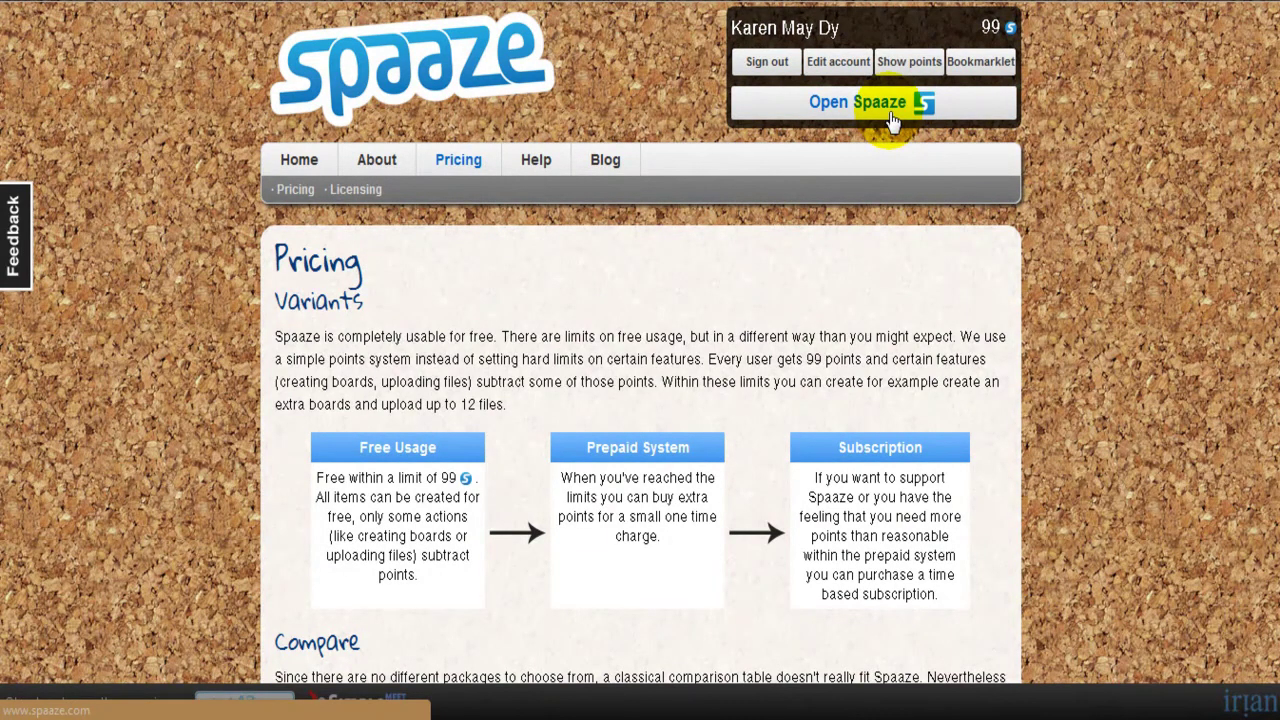
Step: Open the Client Projects board and pan past its notes to an empty stretch of cork
click(891, 113)
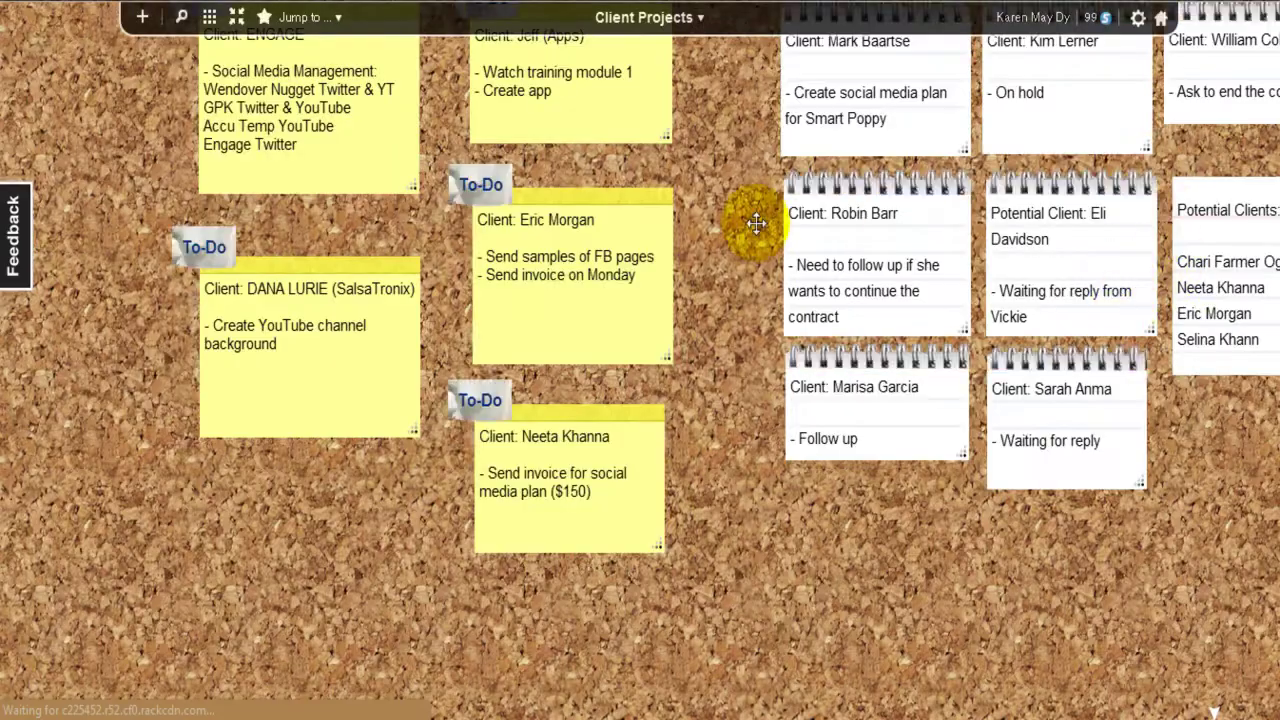
drag(743, 129, 669, 280)
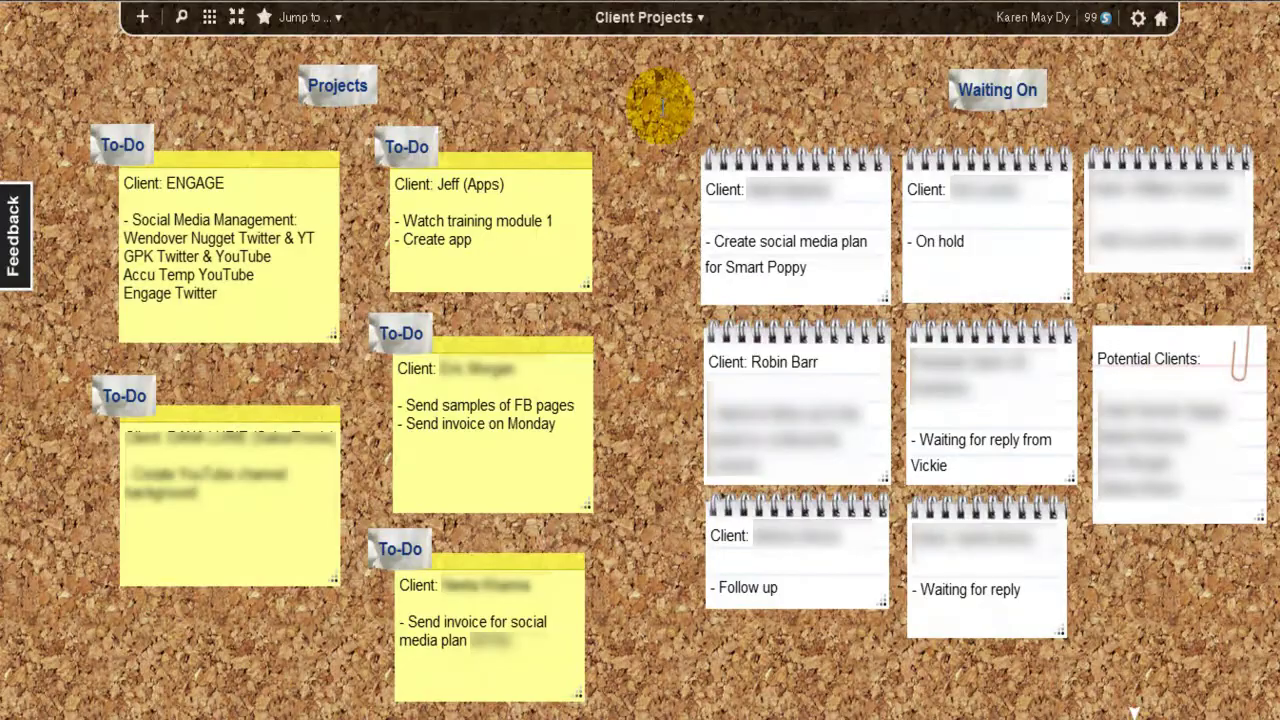
drag(663, 100, 631, 623)
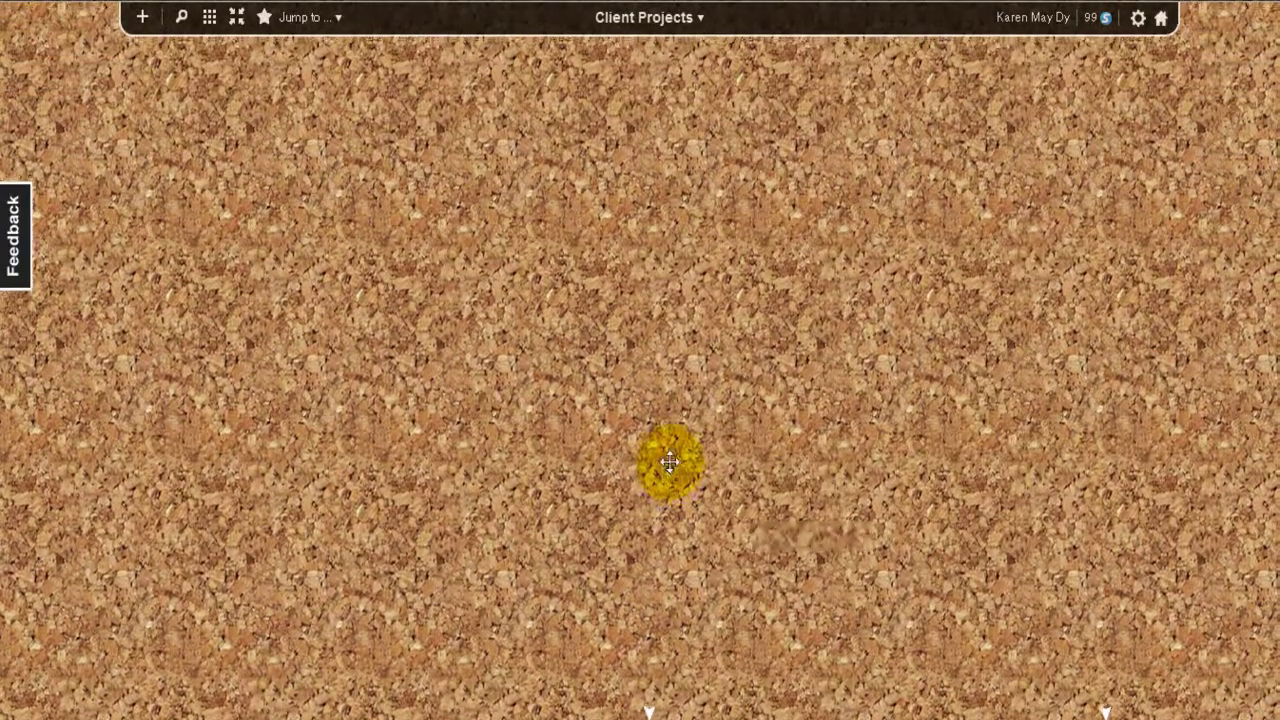
drag(670, 462, 694, 486)
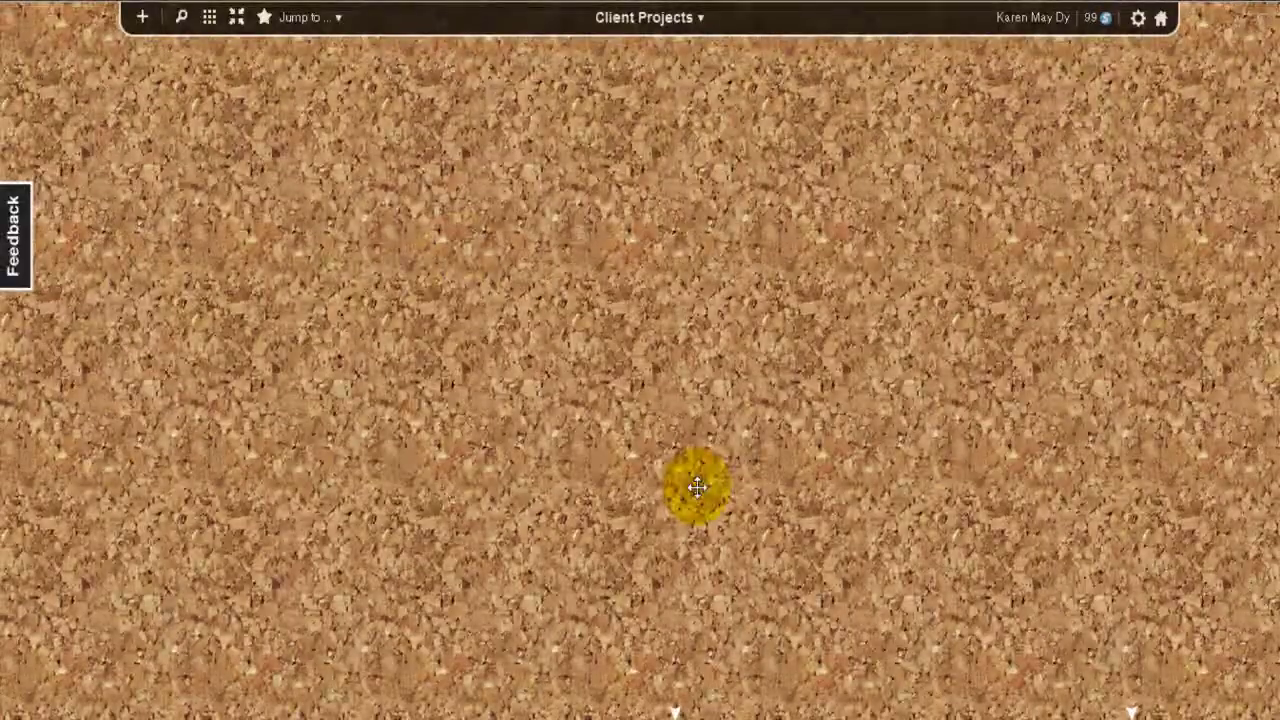
Step: Add a new note at the board's upper left and set its style to Index Card
click(137, 22)
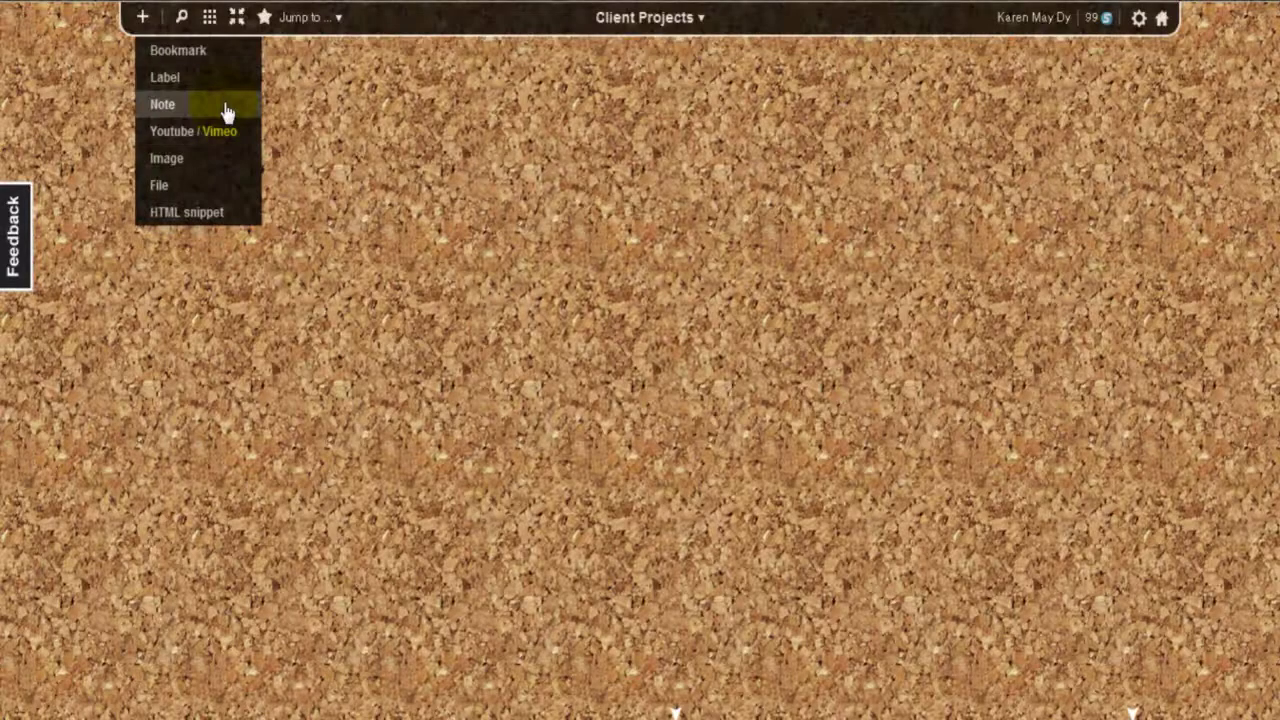
click(226, 104)
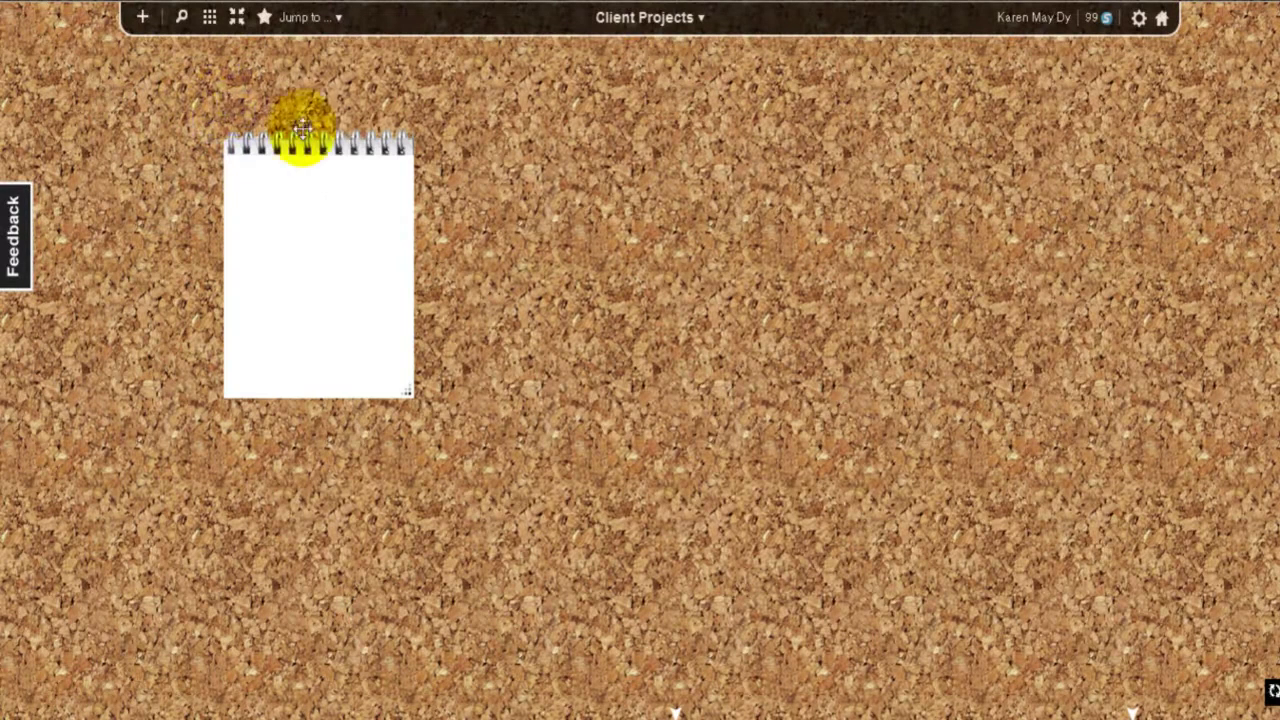
click(314, 266)
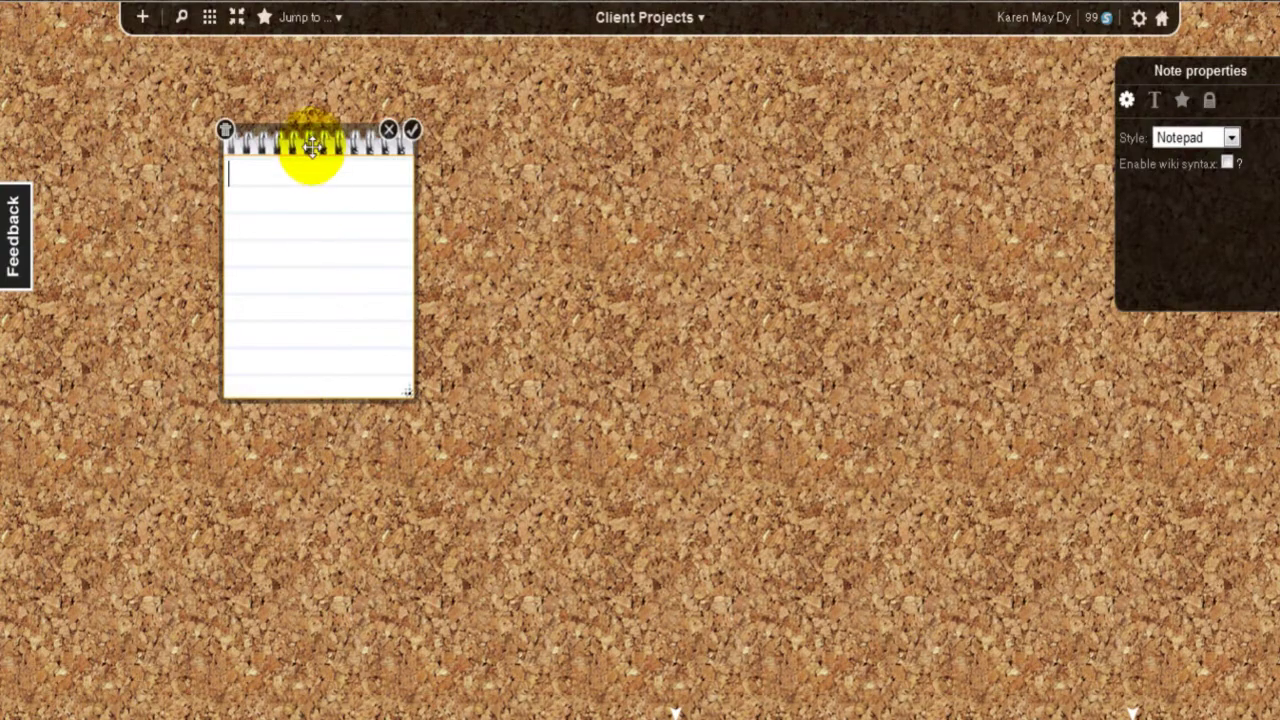
drag(313, 147, 246, 127)
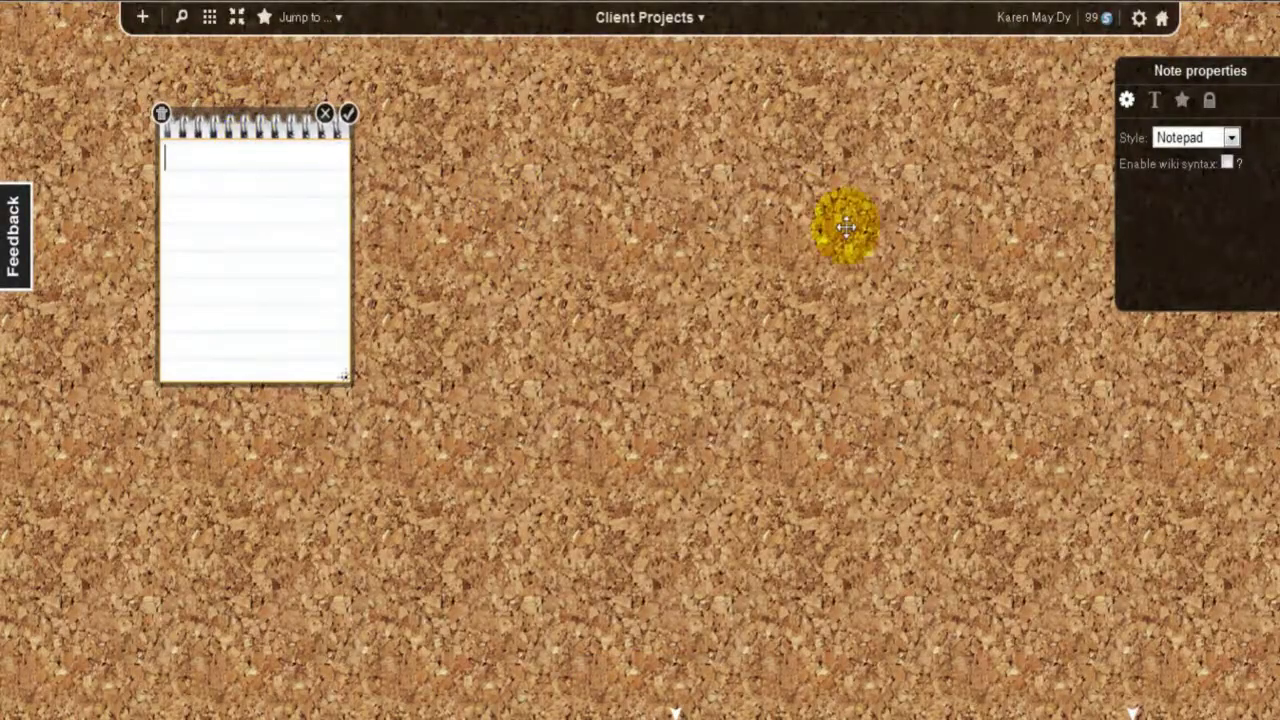
click(1214, 146)
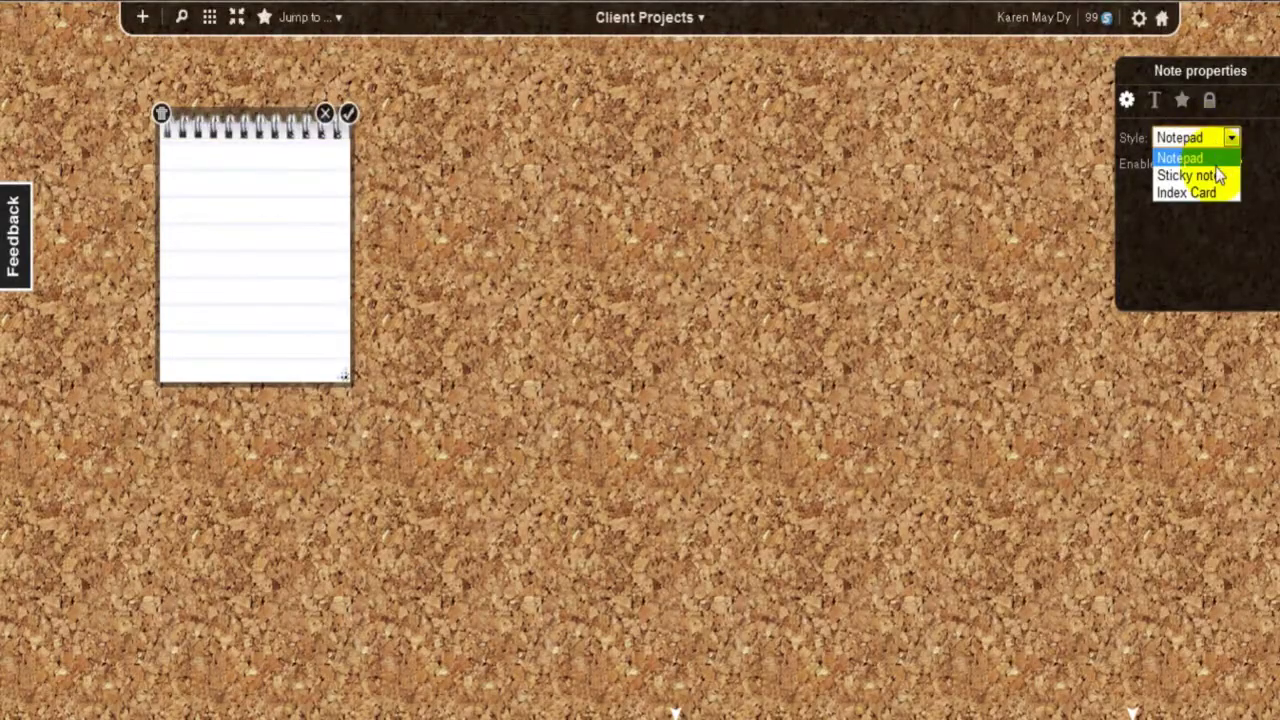
click(1218, 175)
click(1213, 140)
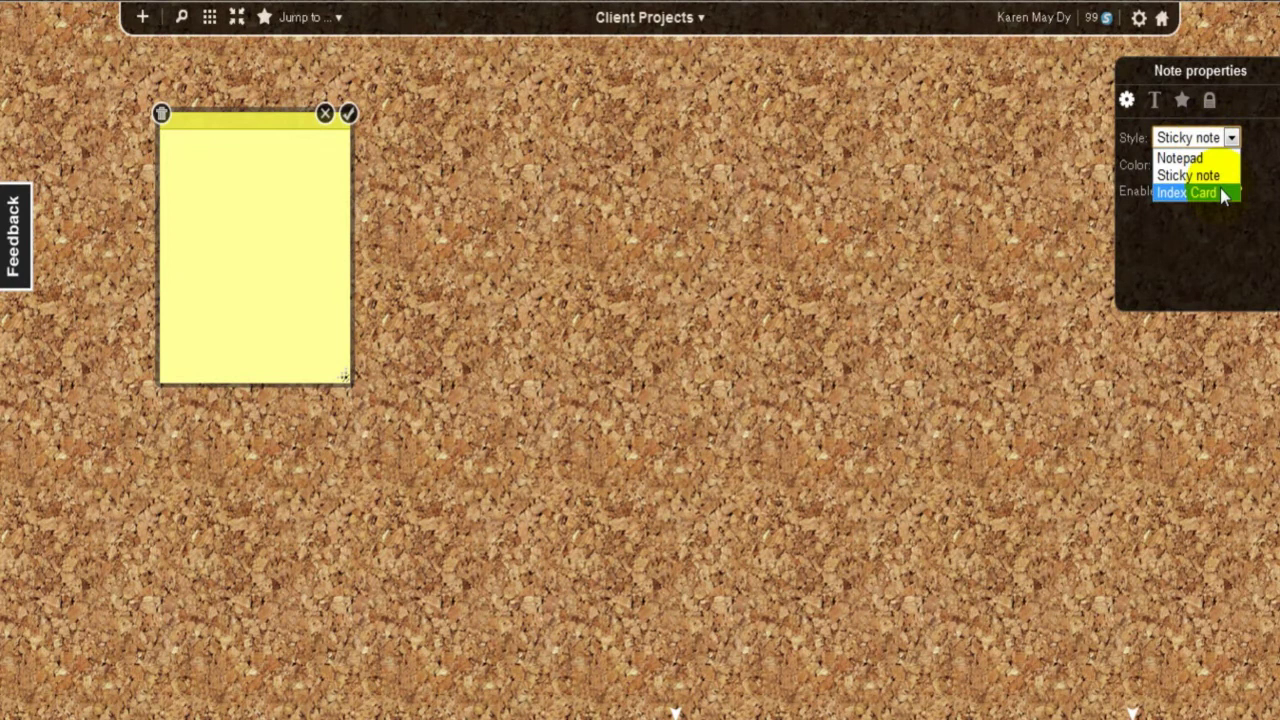
click(1220, 192)
Step: Write 'Client:' followed by two '- task' lines on the index card and finish editing
click(243, 177)
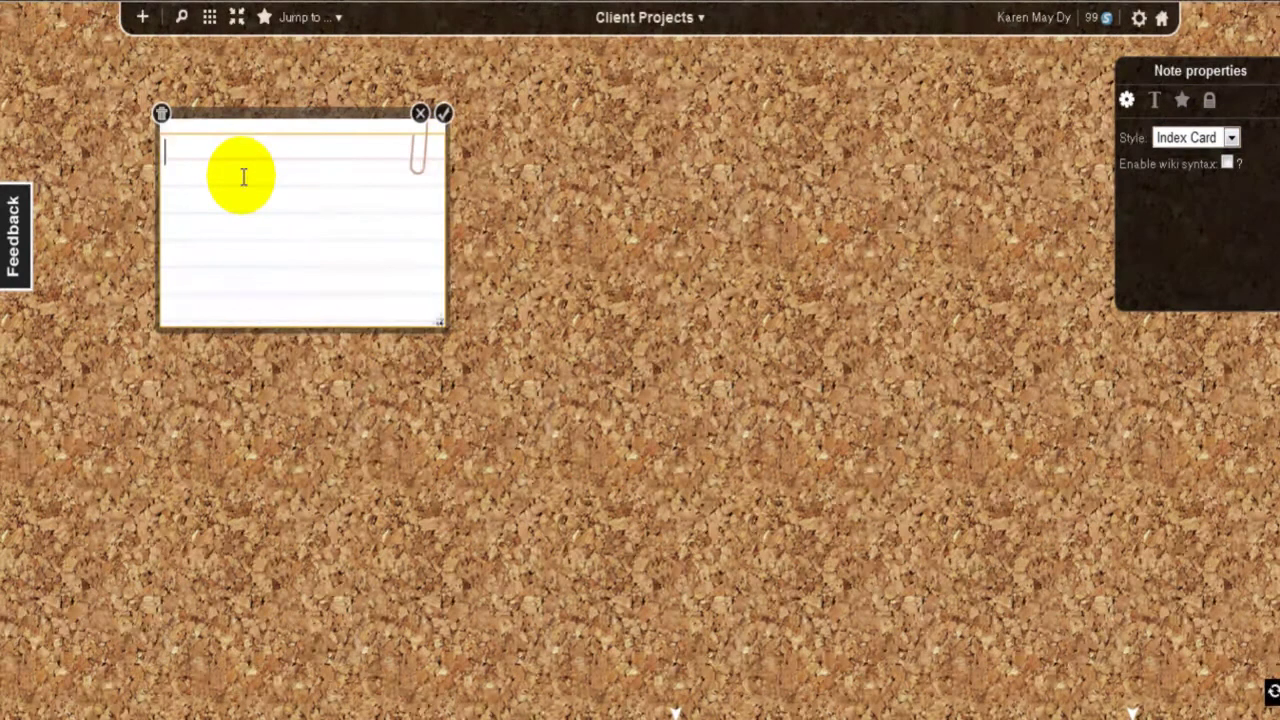
text(Clin)
text(nt:)
key(Return)
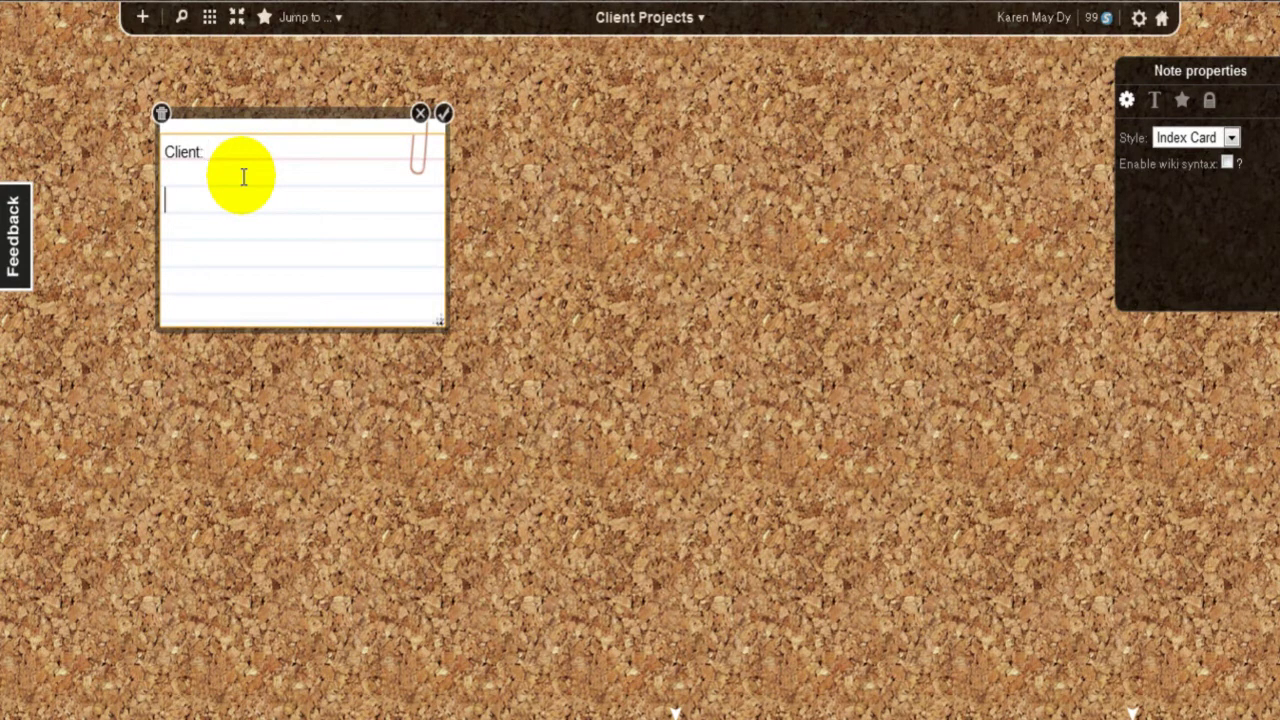
text(- task)
key(Return)
text(- task)
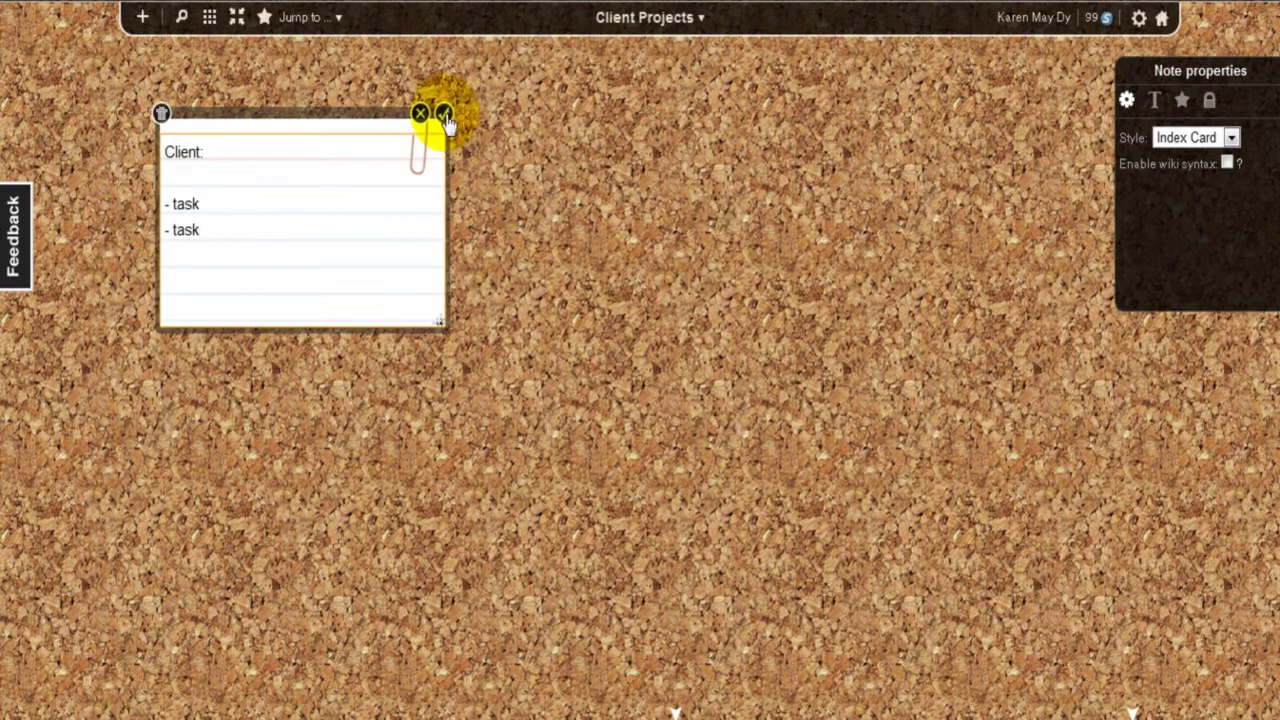
click(443, 113)
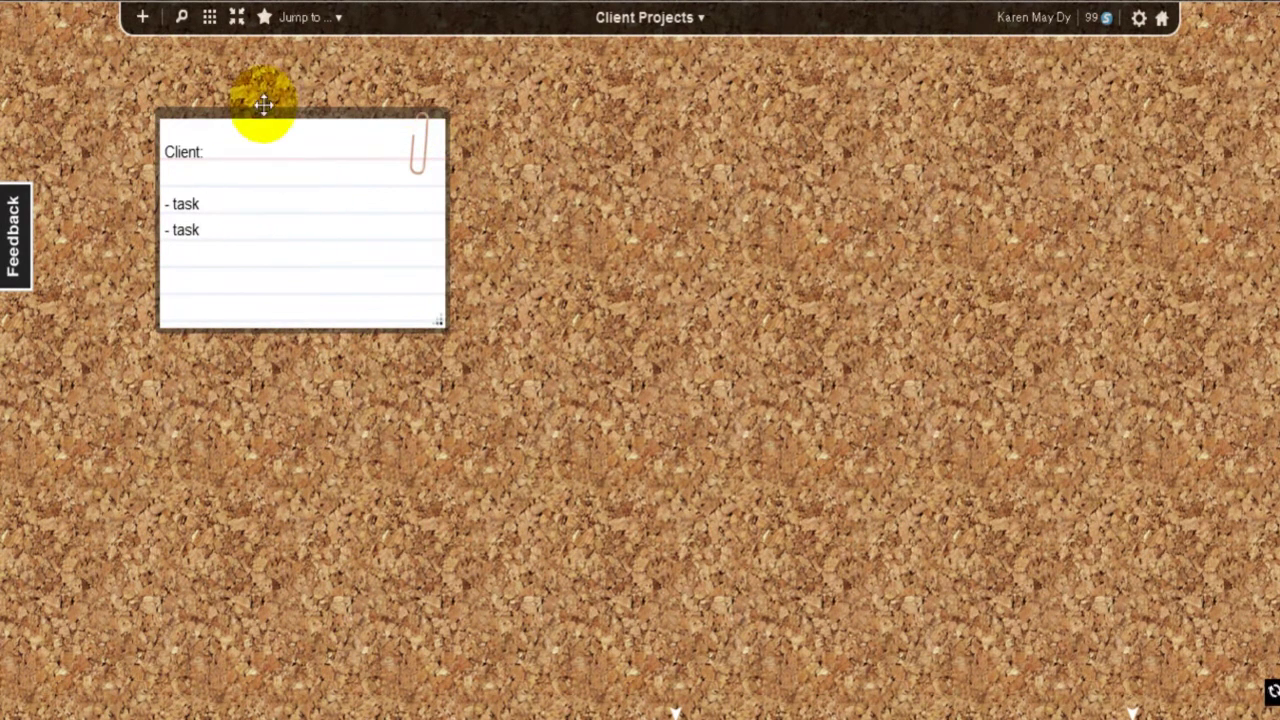
Step: Move the index card lower and place a 'To-Do Today' label above its top-left corner
drag(263, 103, 266, 181)
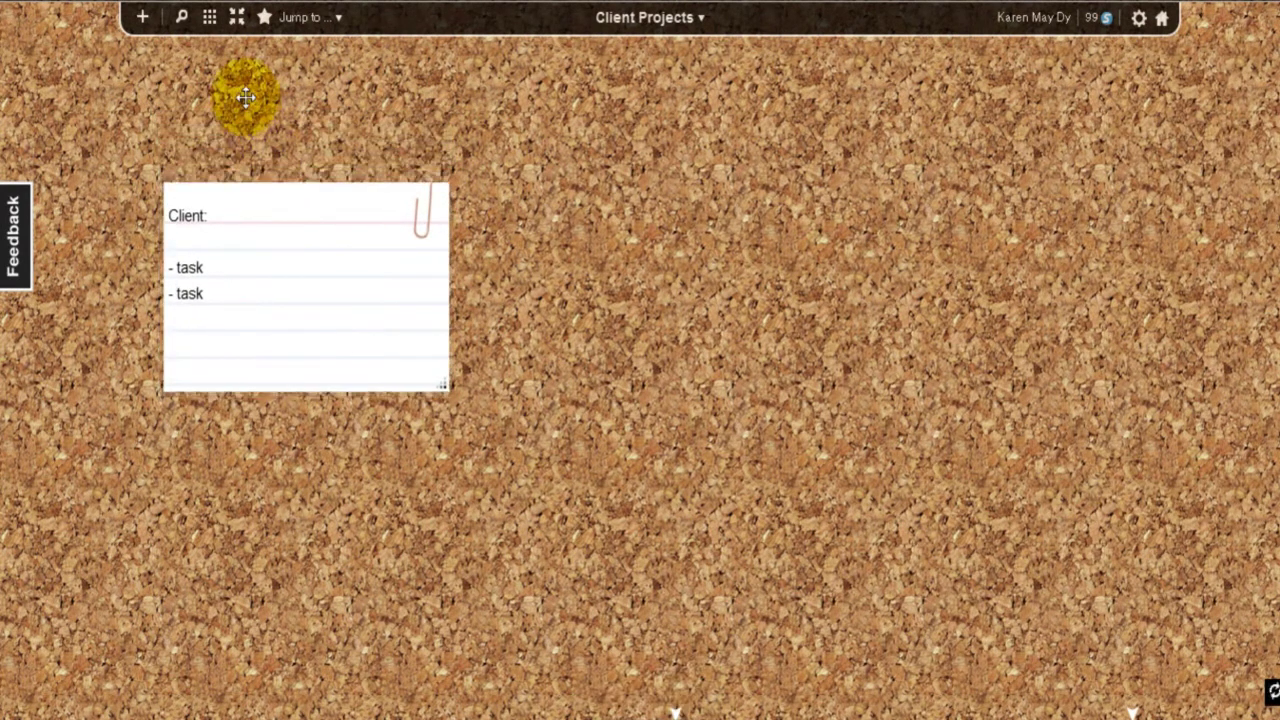
click(142, 17)
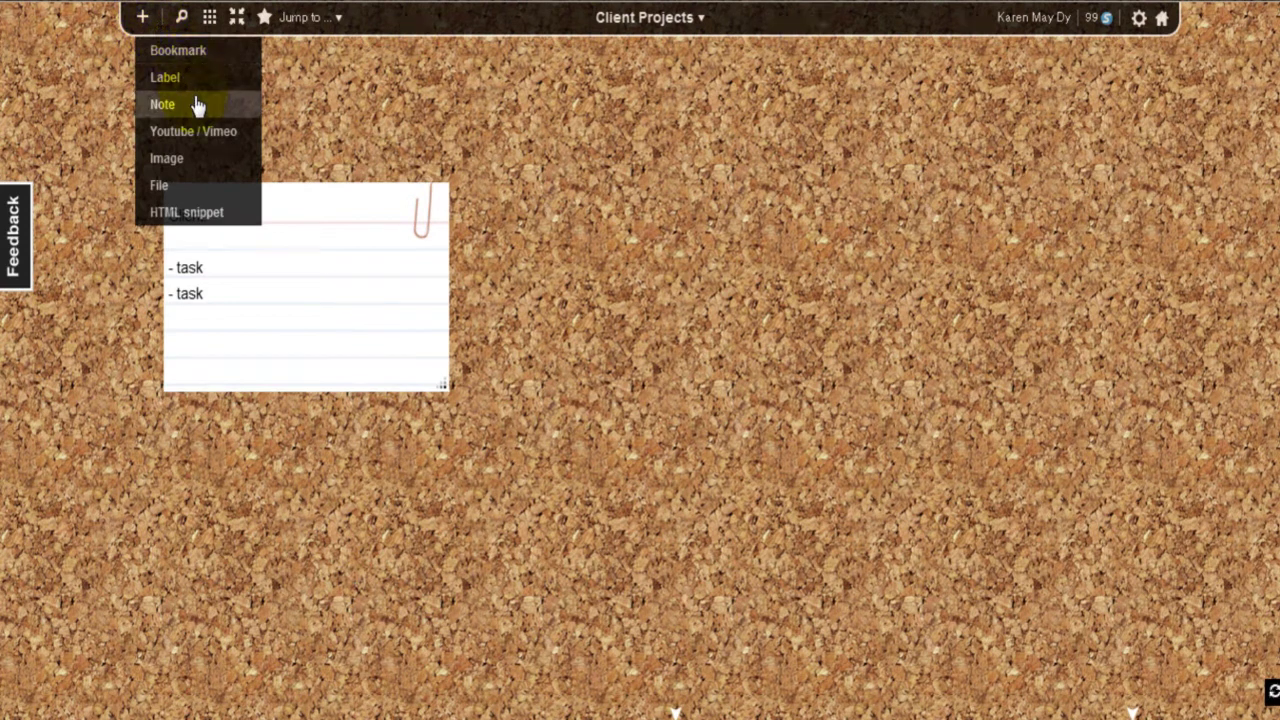
click(175, 77)
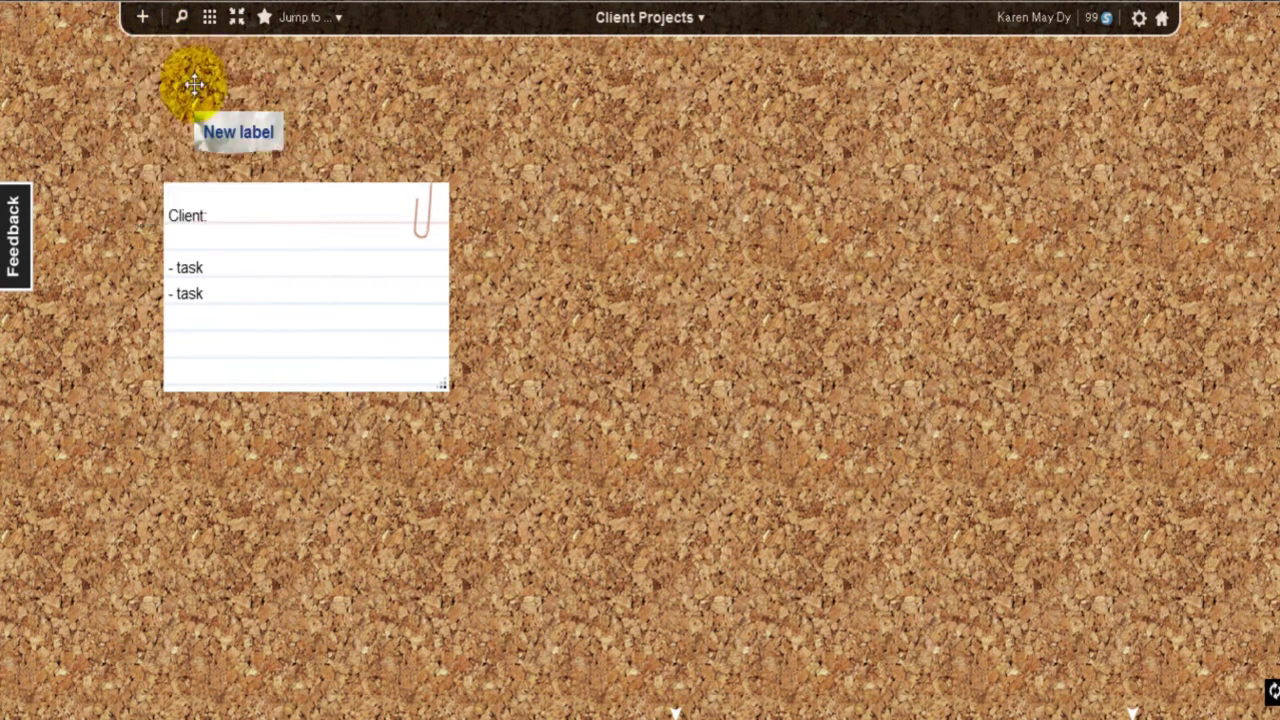
click(254, 131)
text(To-Fd)
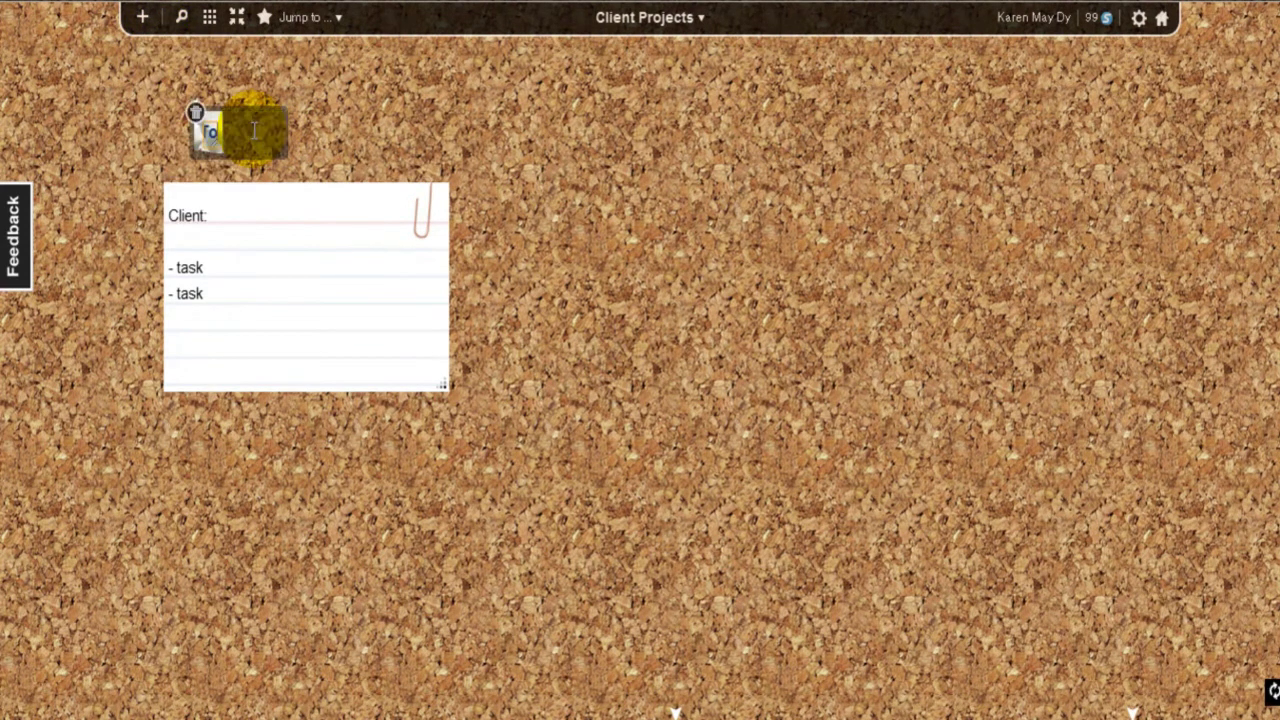
key(BackSpace)
key(BackSpace)
key(BackSpace)
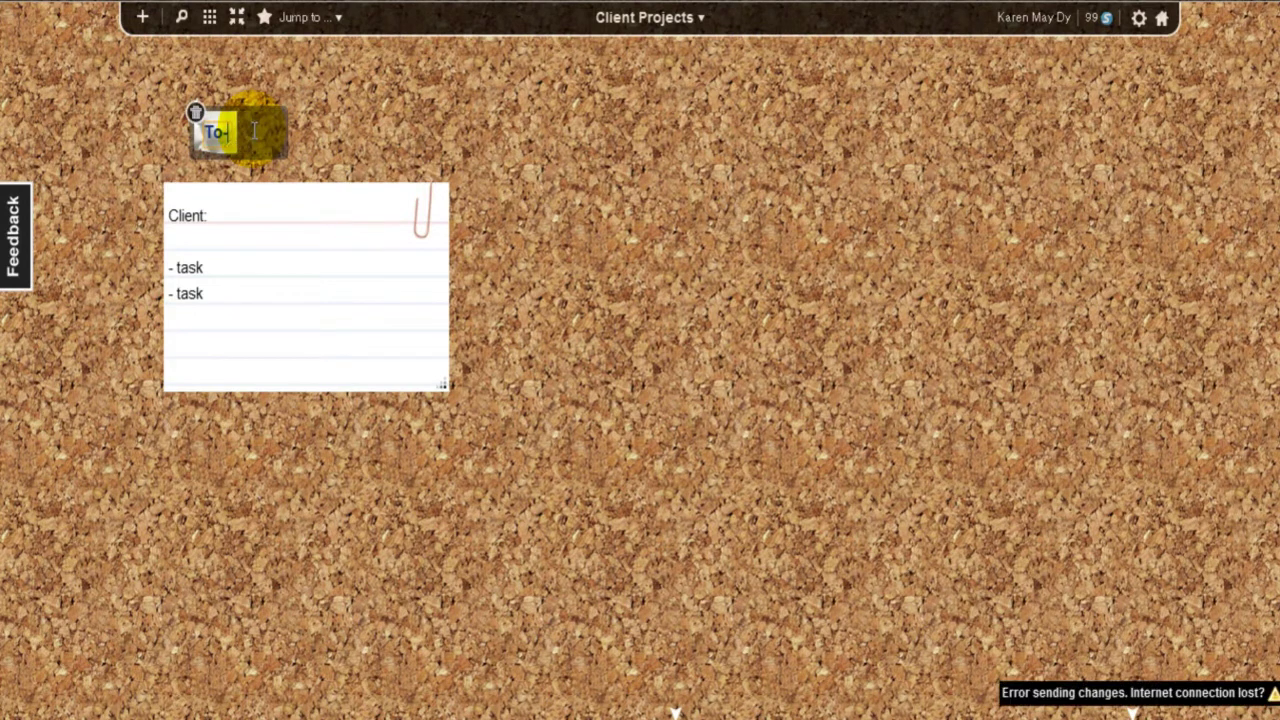
text(-Do Tod)
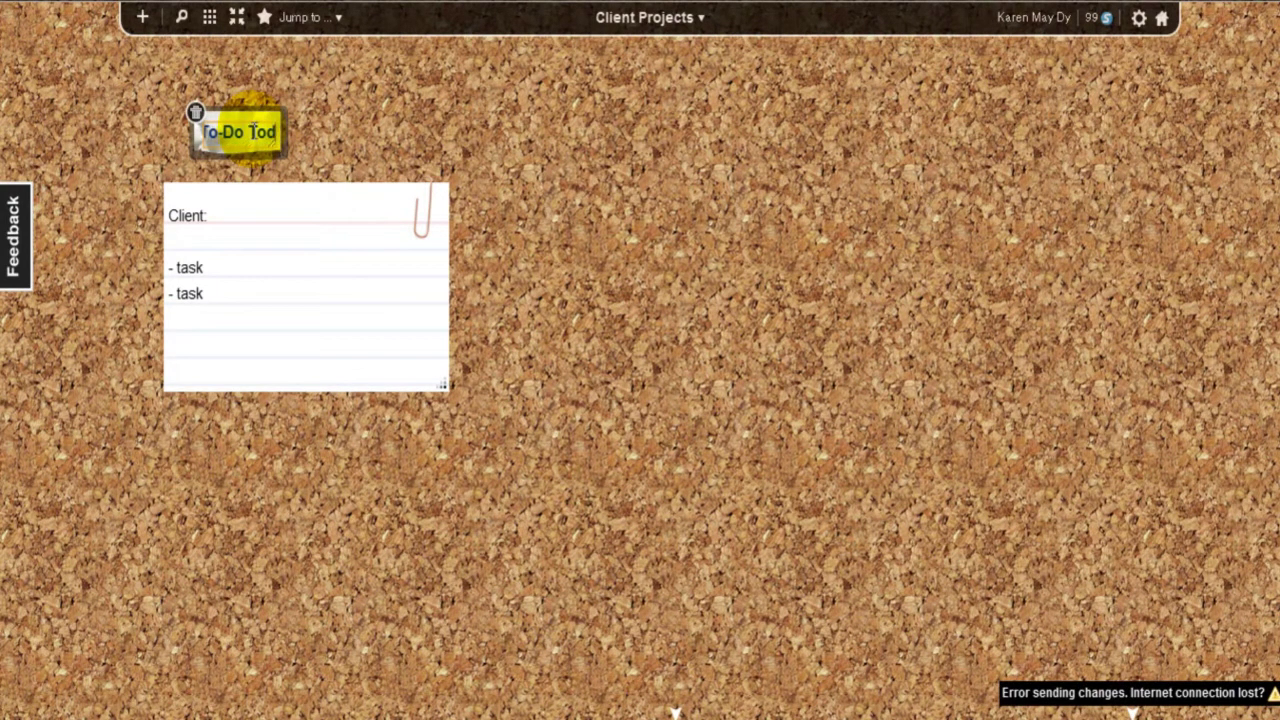
text(ay)
drag(253, 131, 145, 27)
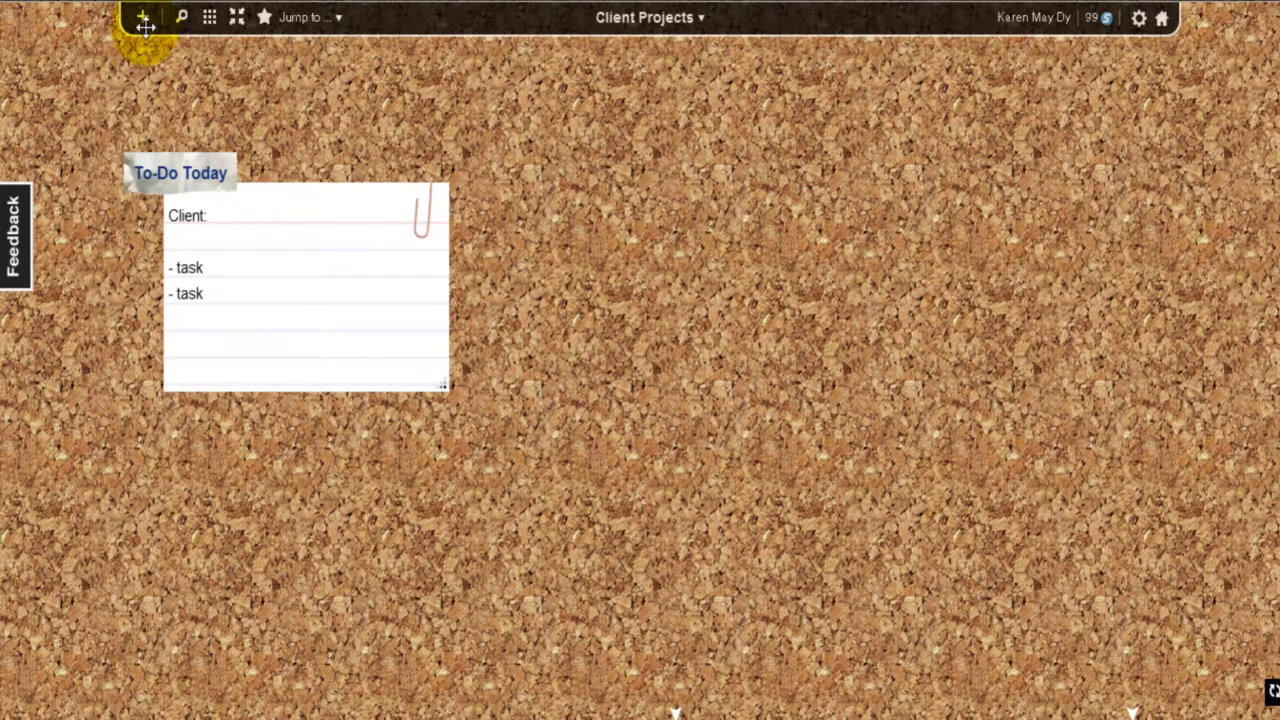
Step: Embed the TwitWall social media how-to YouTube video by its pasted URL, right of the note
click(142, 18)
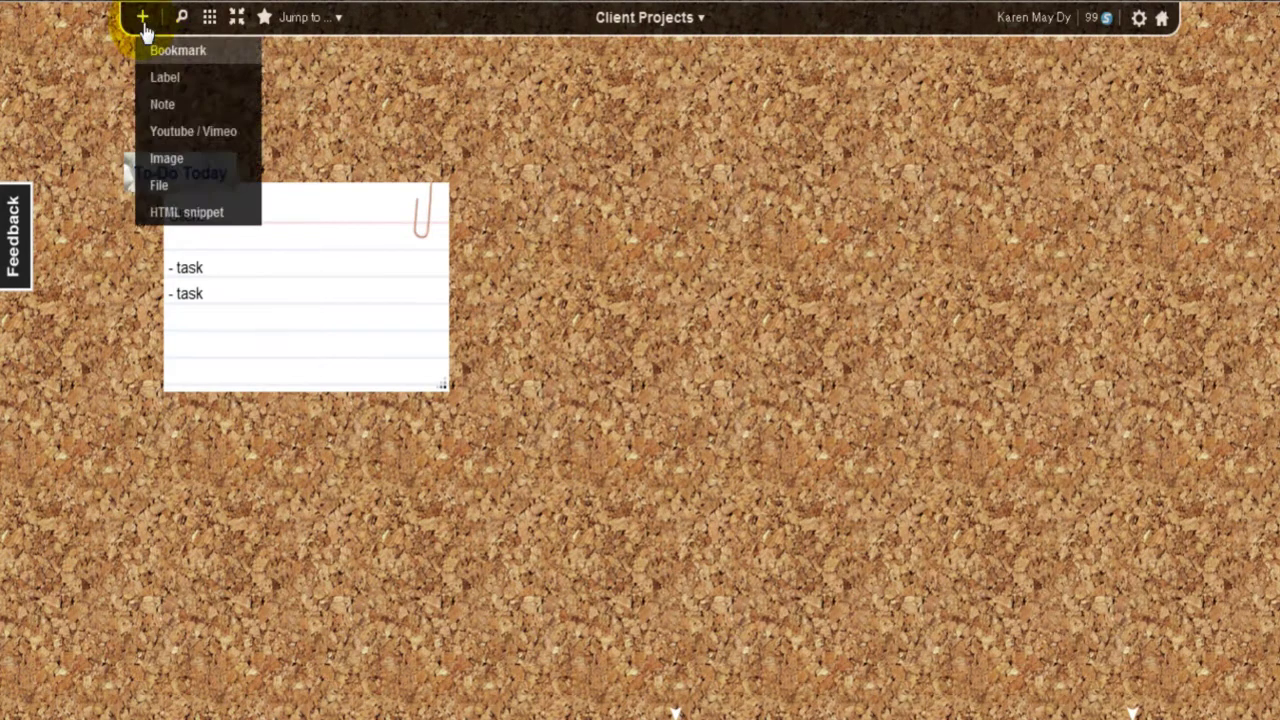
click(175, 140)
key(ctrl+Tab)
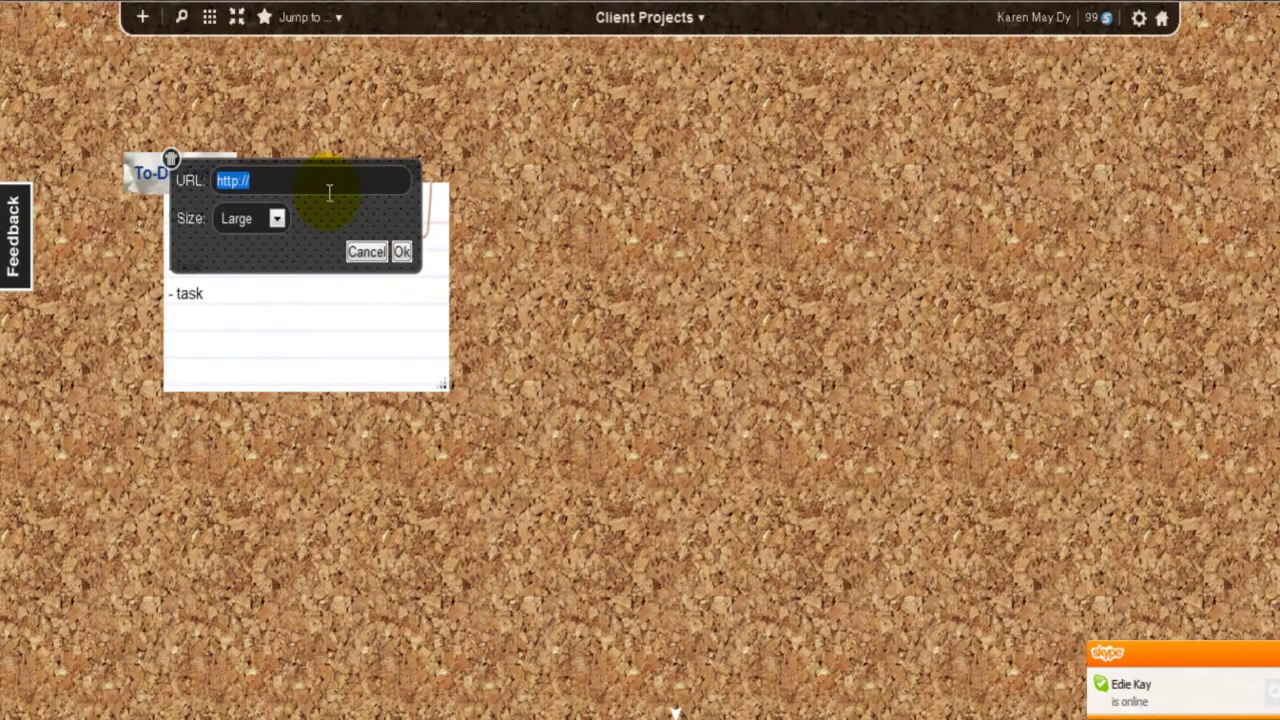
key(BackSpace)
key(ctrl+v)
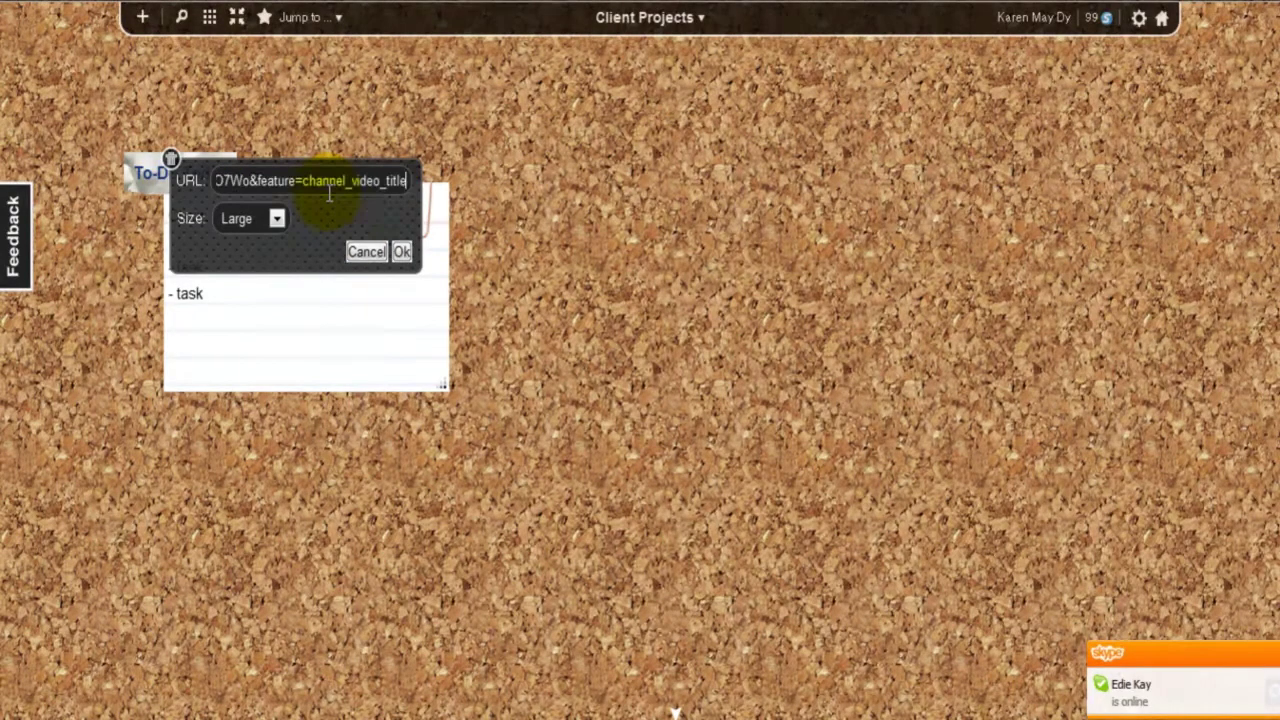
click(401, 251)
drag(274, 177, 694, 29)
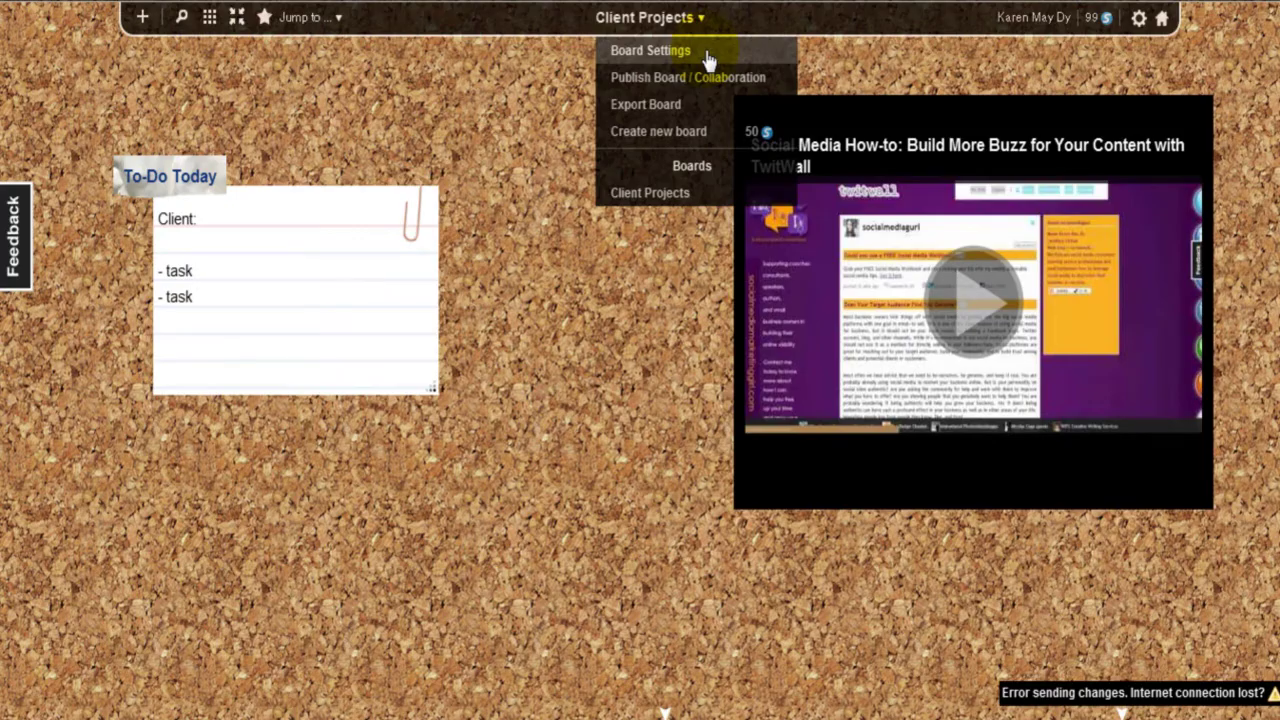
click(704, 51)
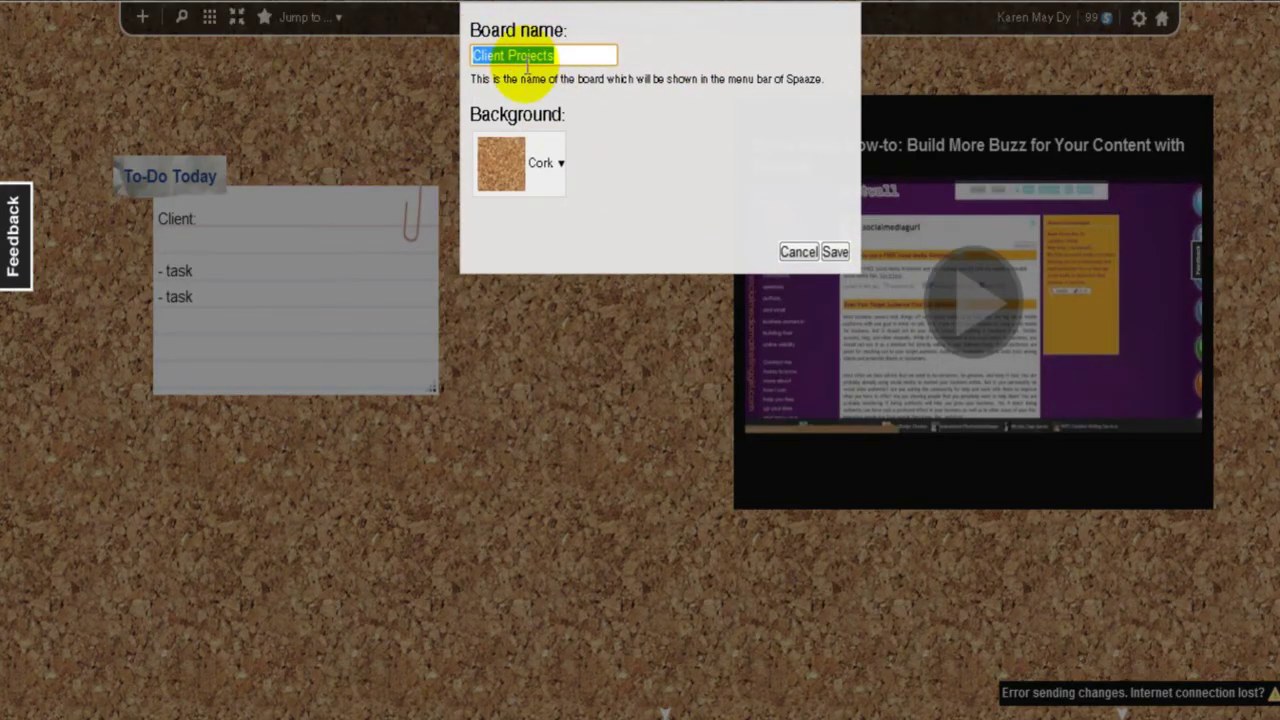
click(552, 163)
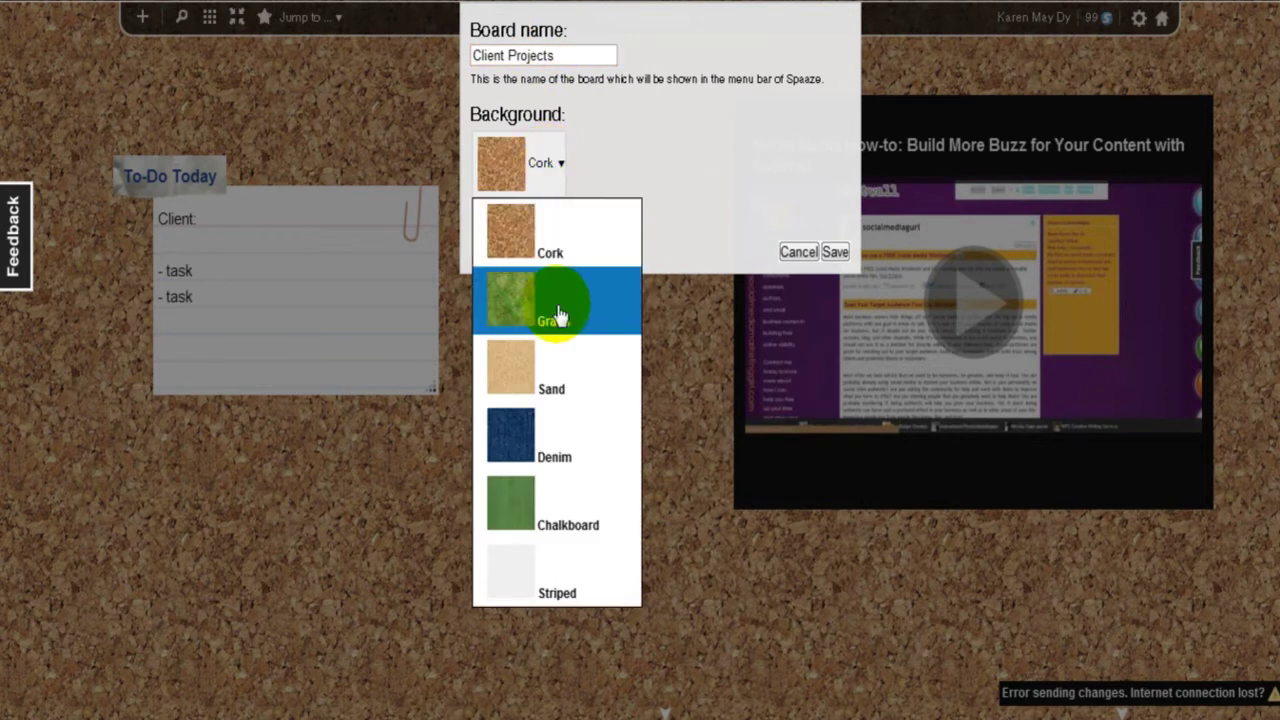
click(799, 251)
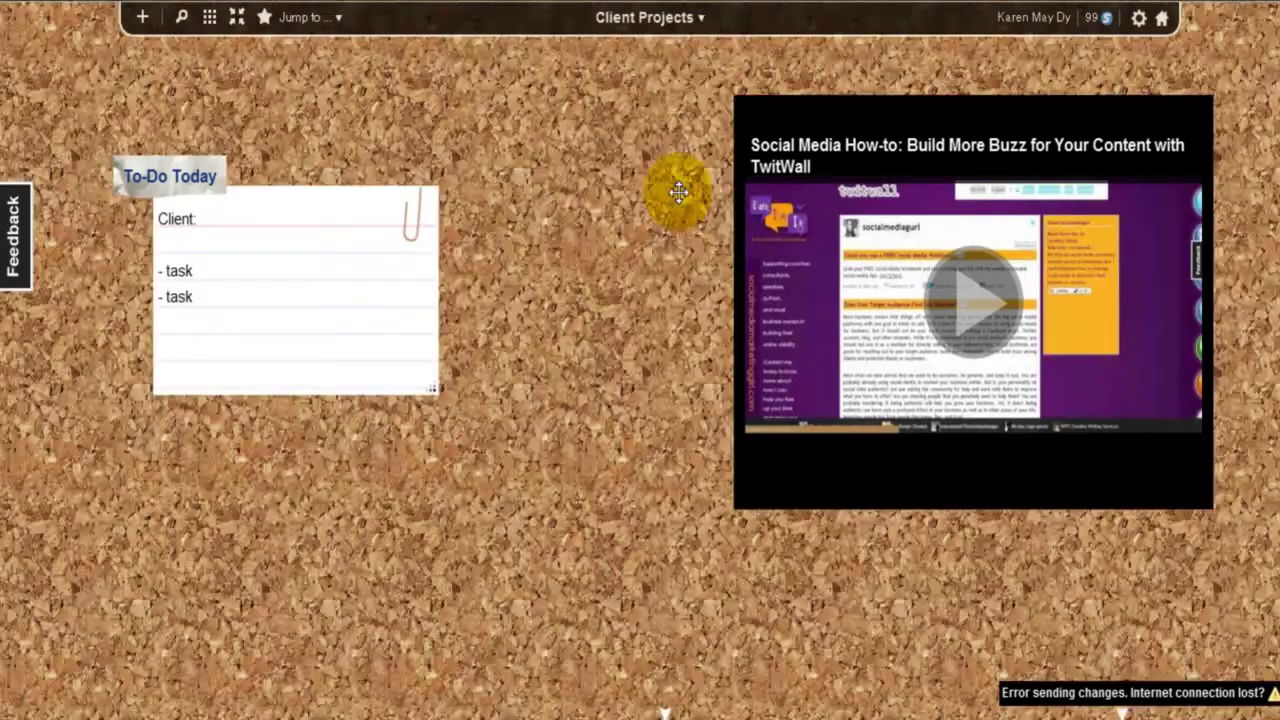
click(695, 18)
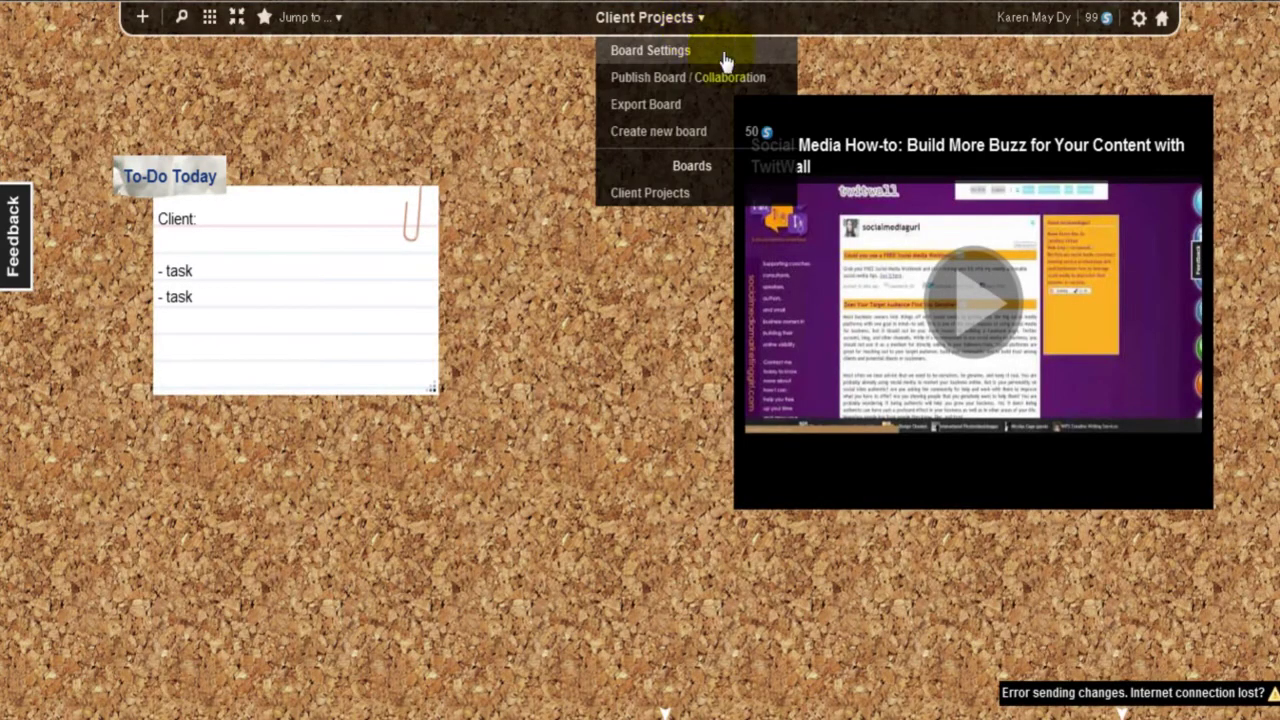
click(772, 84)
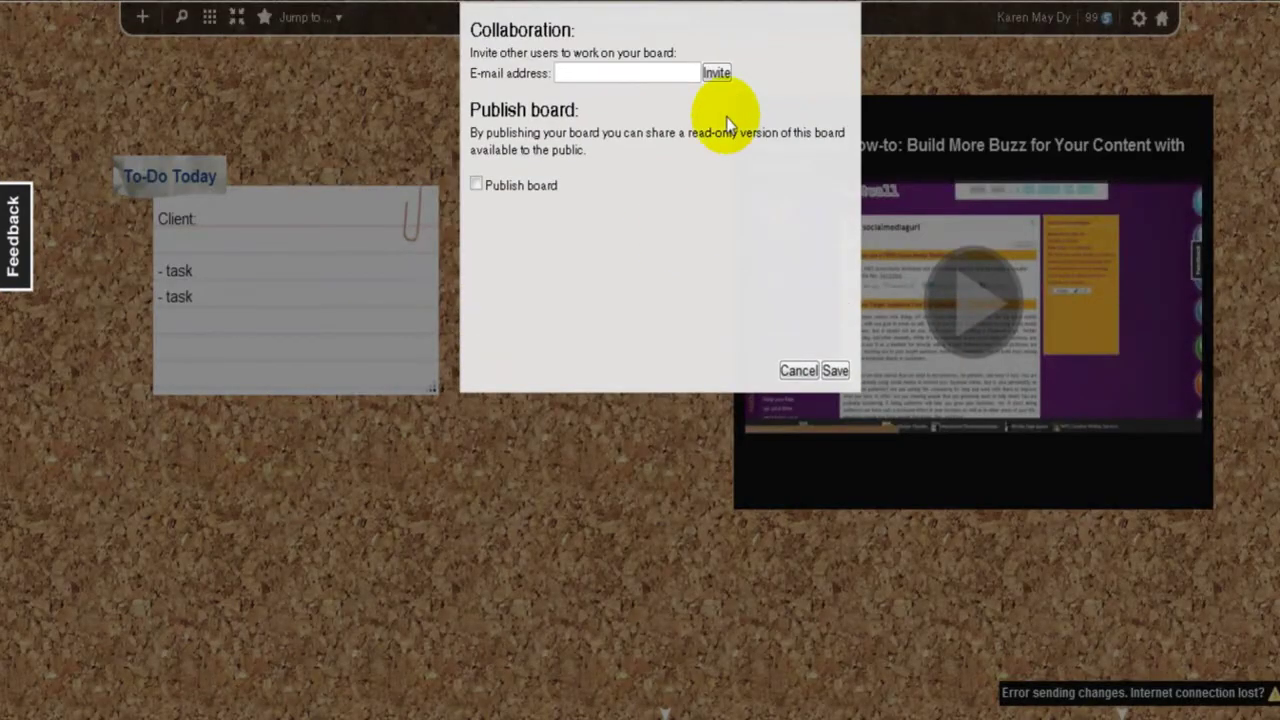
click(602, 75)
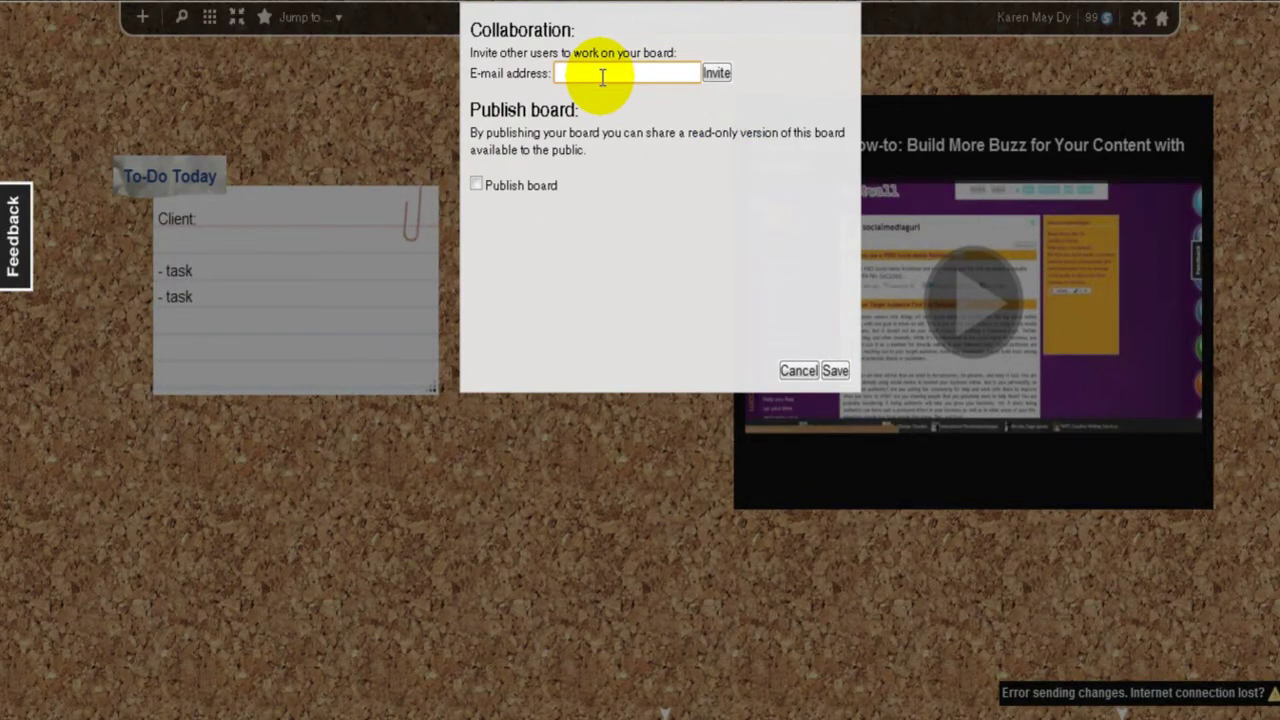
click(798, 372)
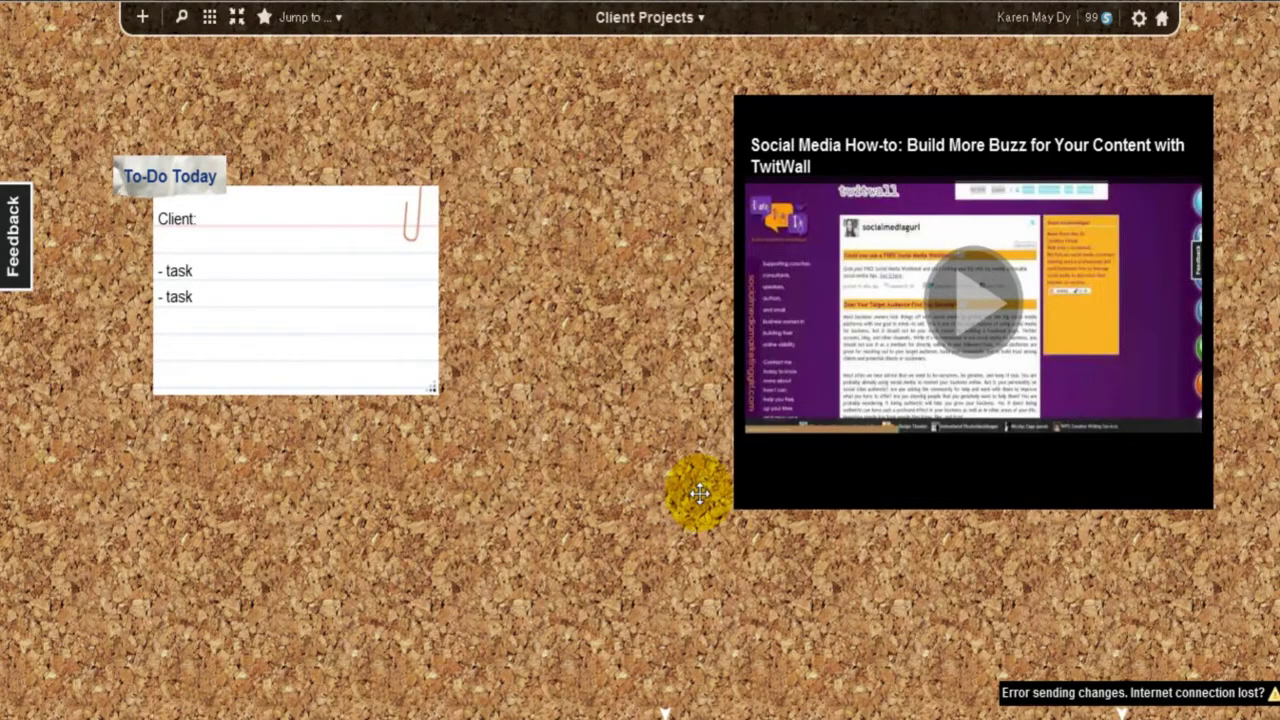